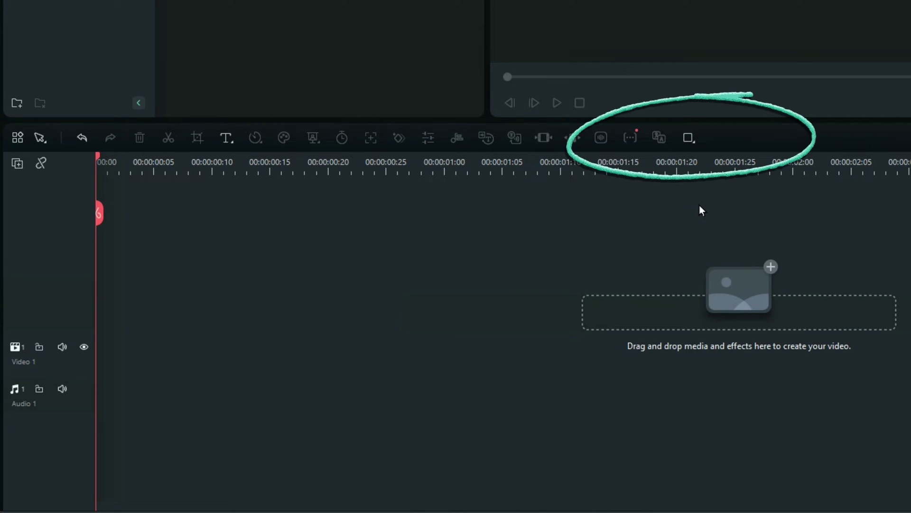
Step: Add Drawing Tools to the end of the timeline toolbar and save the customized toolbar
click(18, 138)
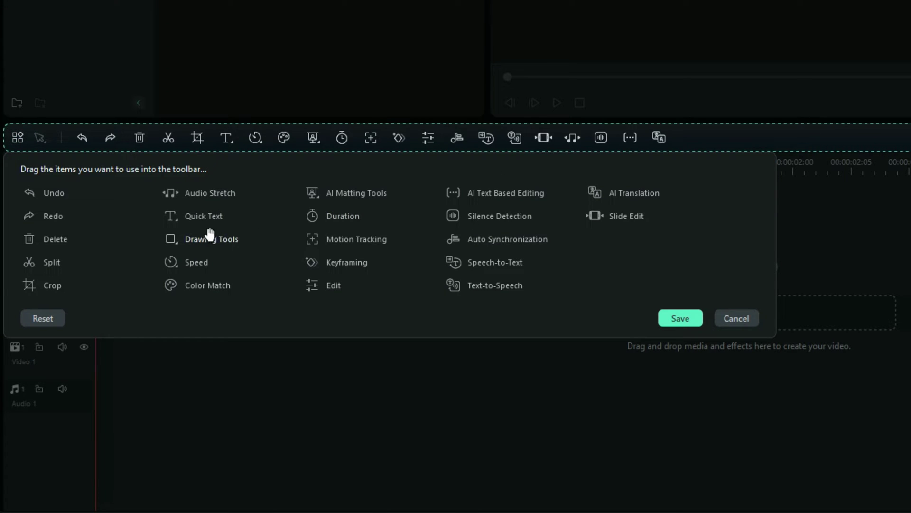
mouse_move(198, 242)
mouse_down()
mouse_move(560, 188)
mouse_move(694, 143)
mouse_up()
click(686, 324)
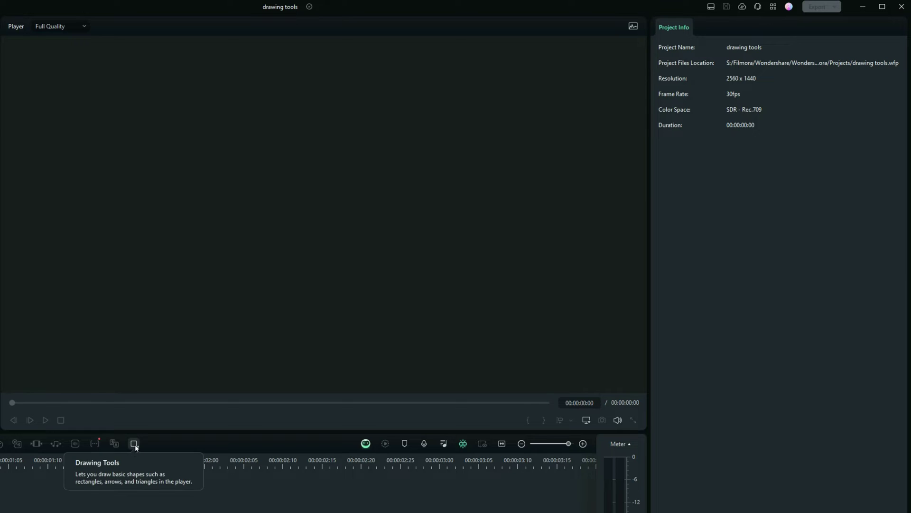
Step: Draw a rectangle in the upper-left of the frame and shrink it from its corner
click(134, 444)
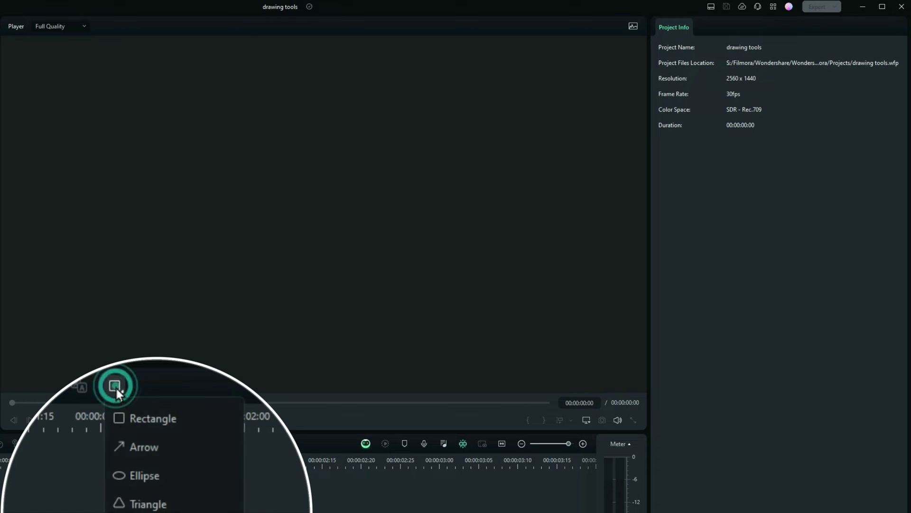
click(146, 420)
drag(147, 95, 333, 250)
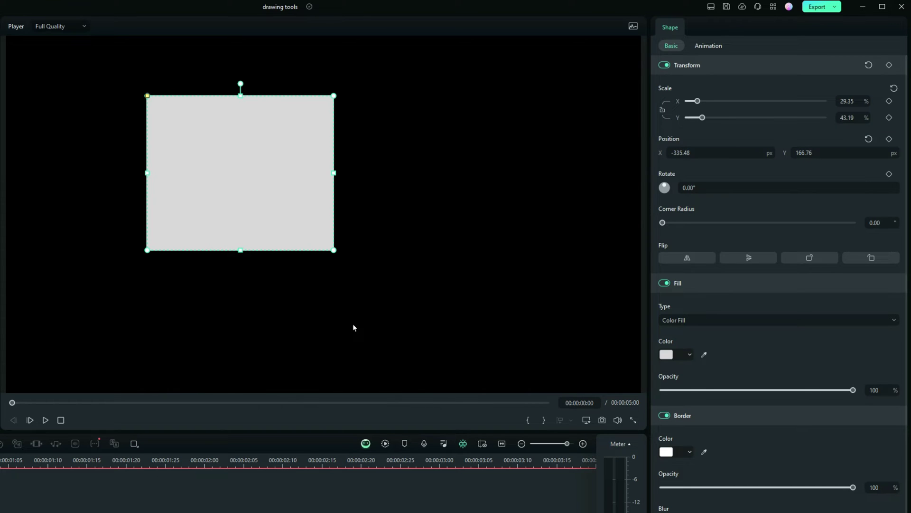
click(147, 95)
drag(334, 96, 287, 134)
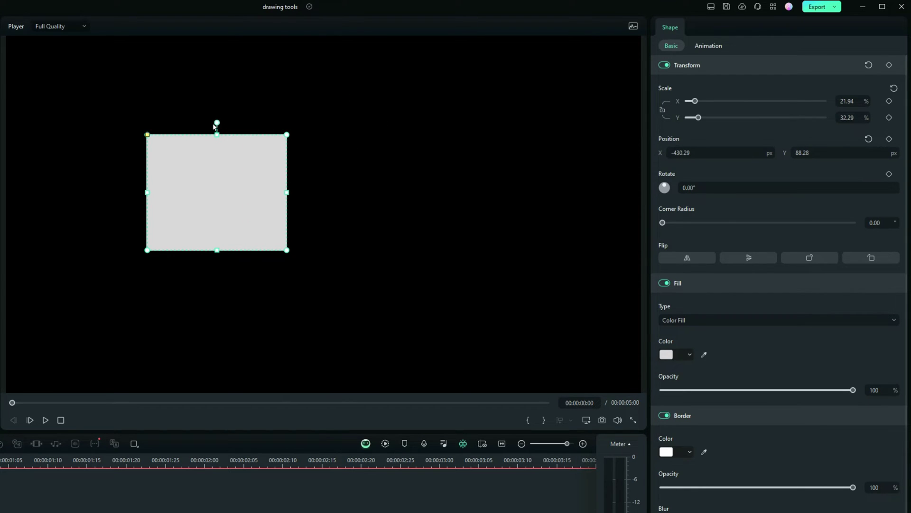
Step: Set the rectangle's X scale to 34.29% and position to -144.29, 102.28, keeping 0° rotation
drag(217, 121, 222, 74)
drag(695, 101, 699, 102)
drag(674, 153, 682, 152)
drag(798, 153, 798, 153)
drag(665, 189, 666, 175)
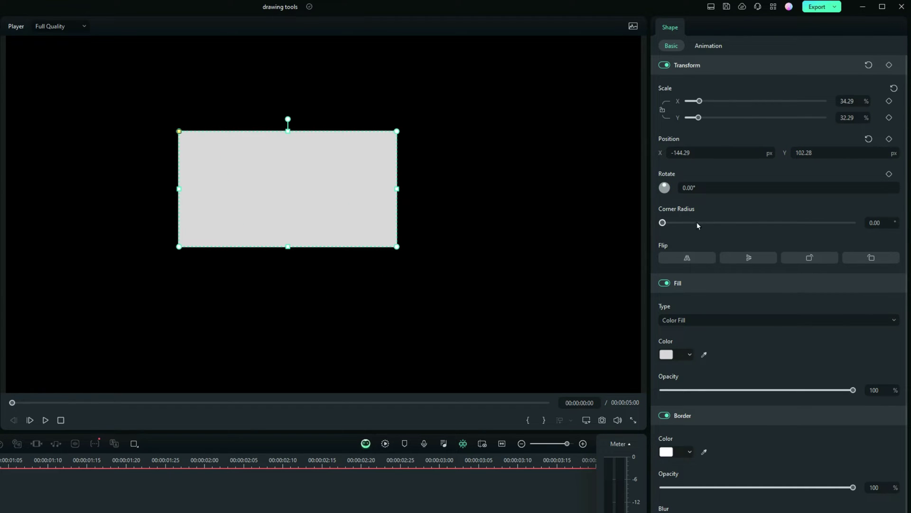
Step: Give the rectangle corner radius 24 and a crimson fill, then shrink it into the top-left corner
drag(662, 224, 713, 226)
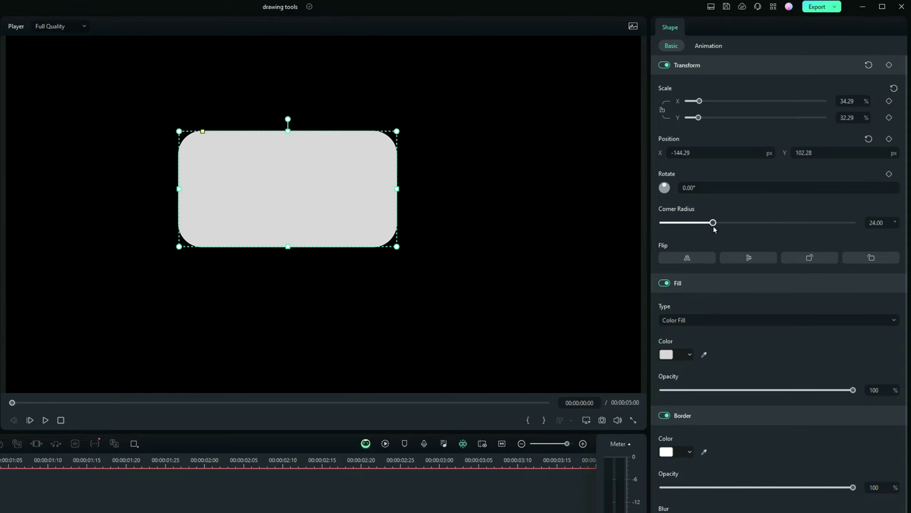
click(684, 352)
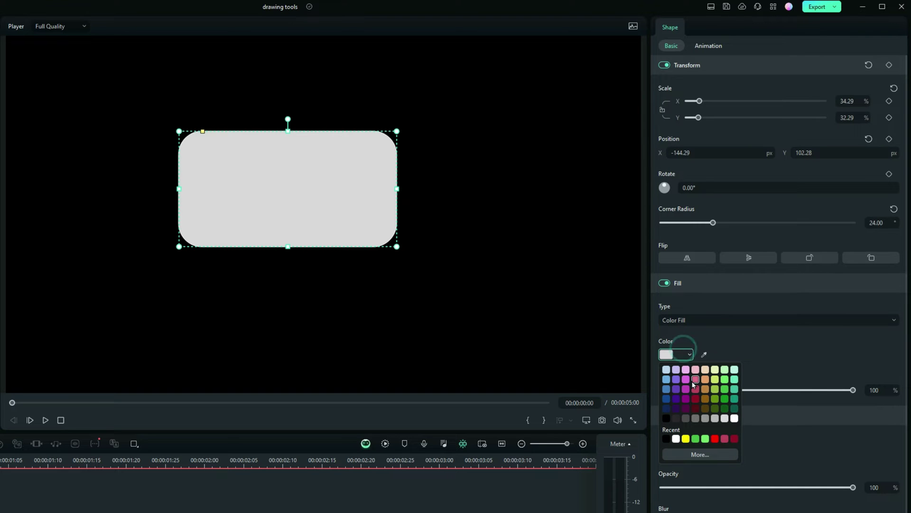
click(696, 399)
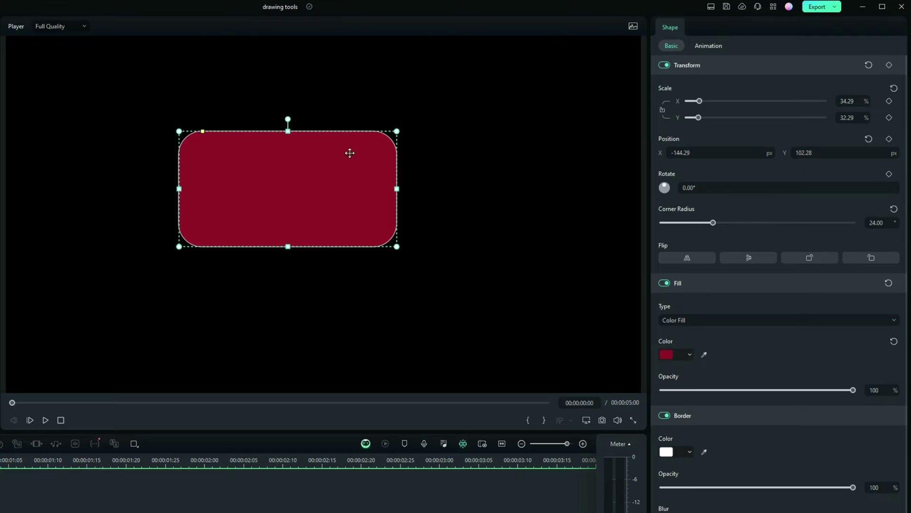
drag(396, 132, 354, 150)
drag(258, 189, 131, 103)
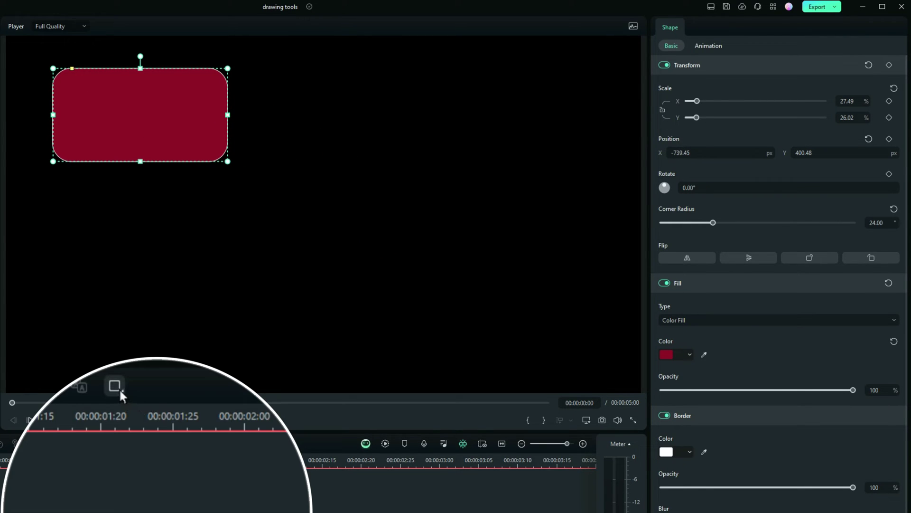
Step: Draw an arrow, resize it and its head, and move it below the rectangle to -647.41, -205.83
click(134, 443)
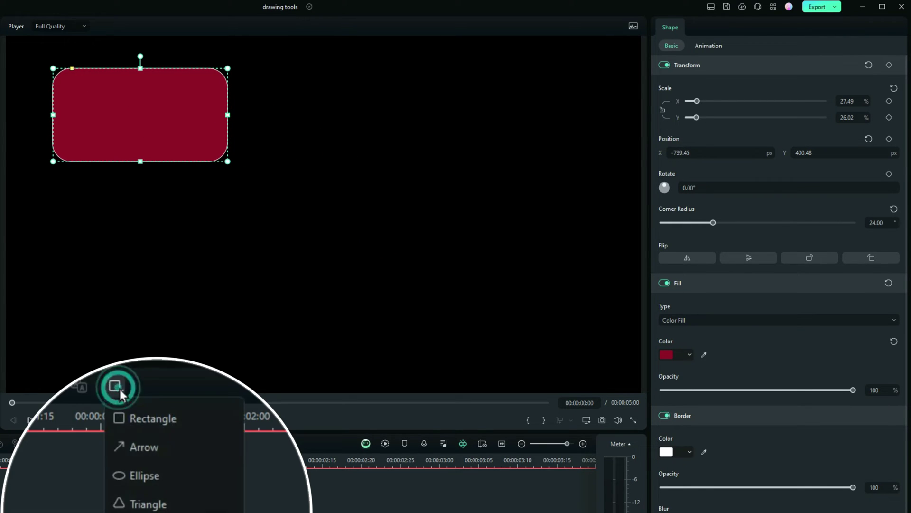
click(156, 446)
mouse_move(163, 218)
mouse_down()
mouse_move(270, 248)
mouse_move(326, 287)
mouse_up()
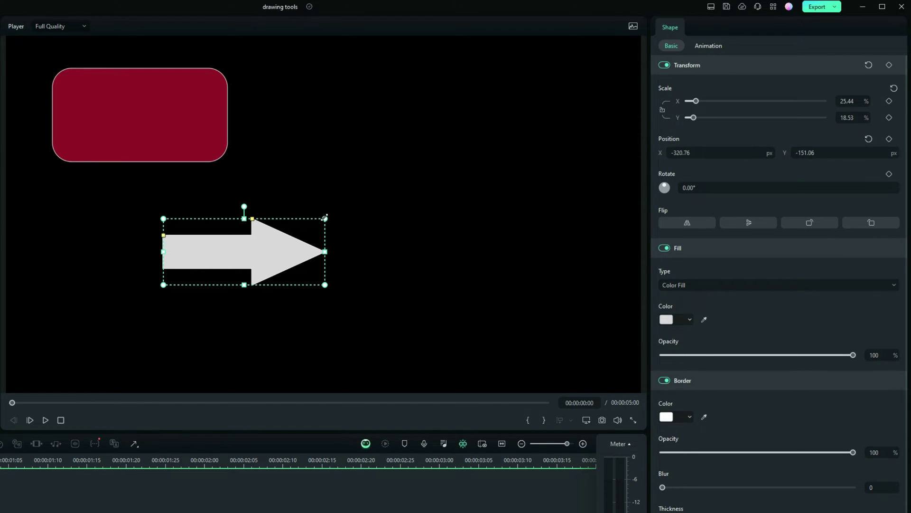
drag(324, 218, 352, 214)
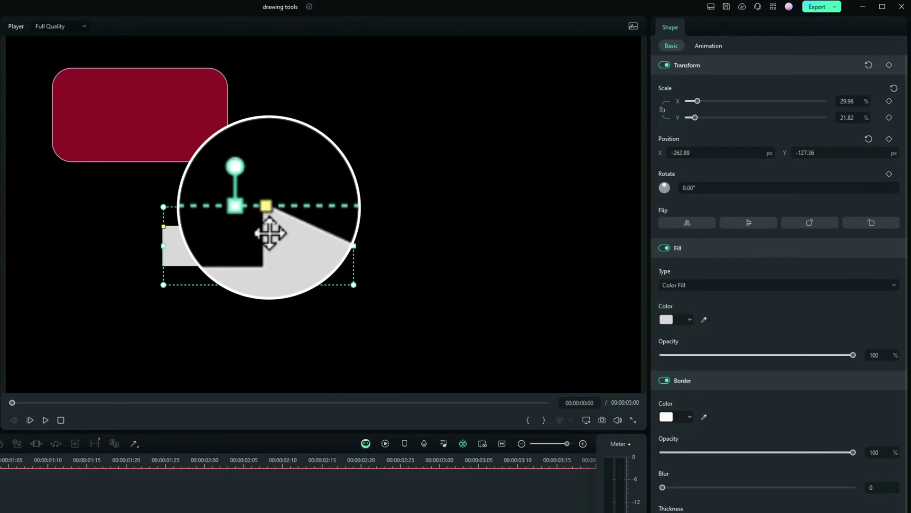
drag(267, 207, 286, 210)
drag(255, 246, 160, 266)
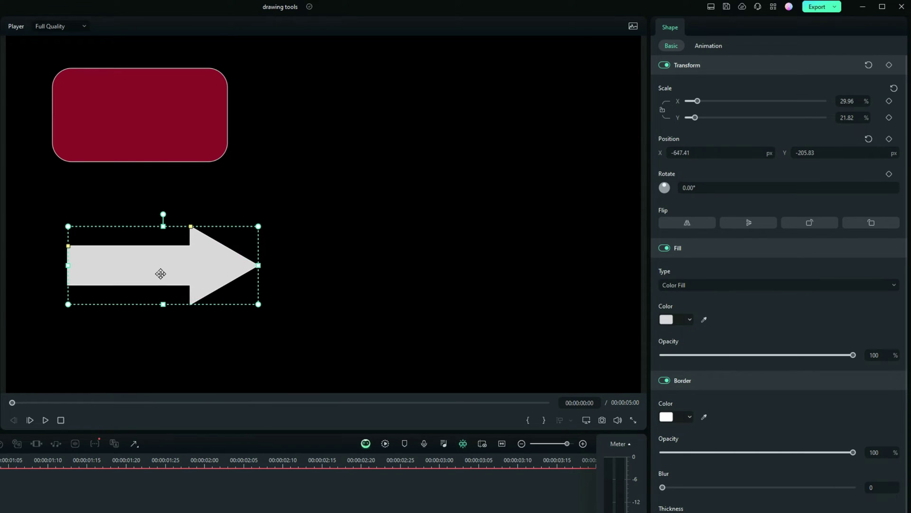
click(133, 445)
click(146, 488)
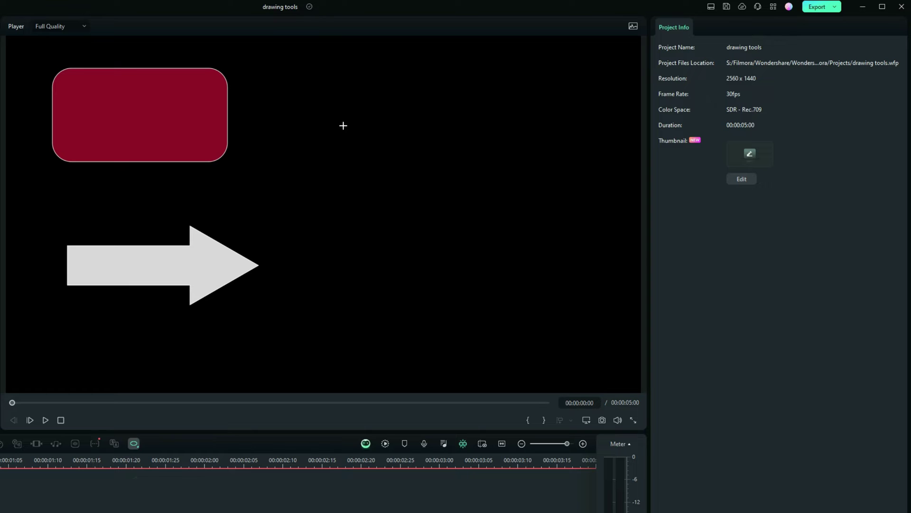
Step: Replace the uneven ellipse with a perfect circle placed beside the rectangle at 24.52, 424.02
drag(343, 125, 430, 203)
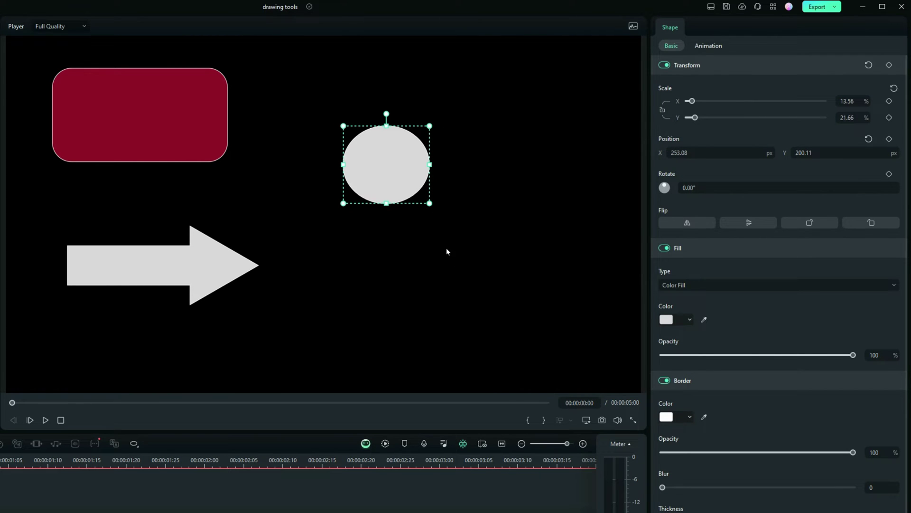
key(ctrl+z)
key(shift)
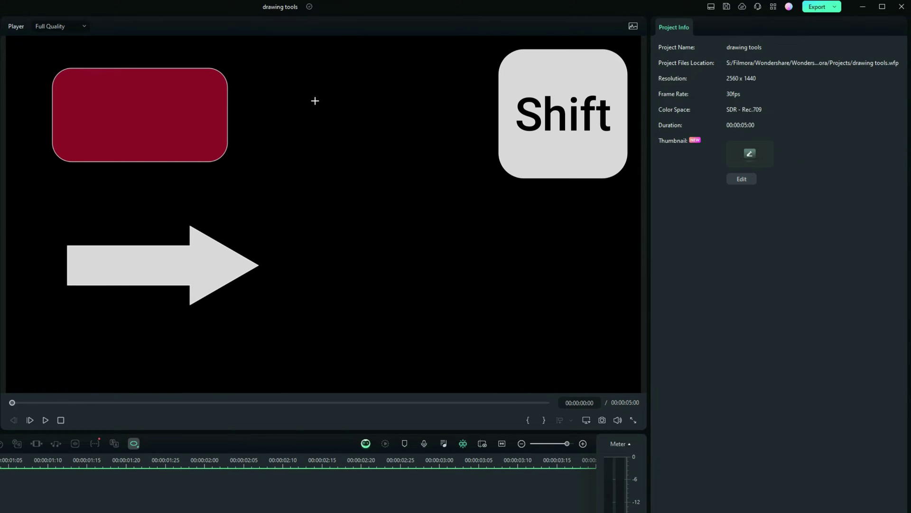
drag(316, 101, 398, 176)
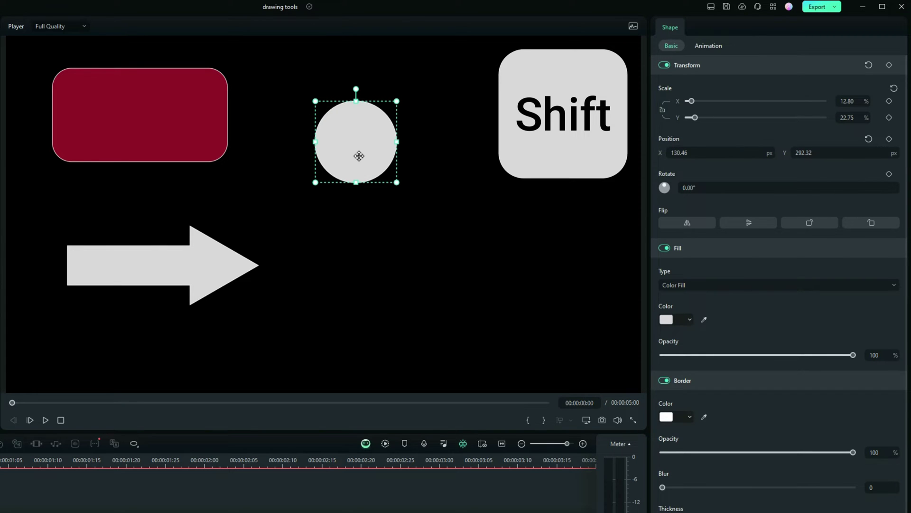
drag(359, 155, 333, 122)
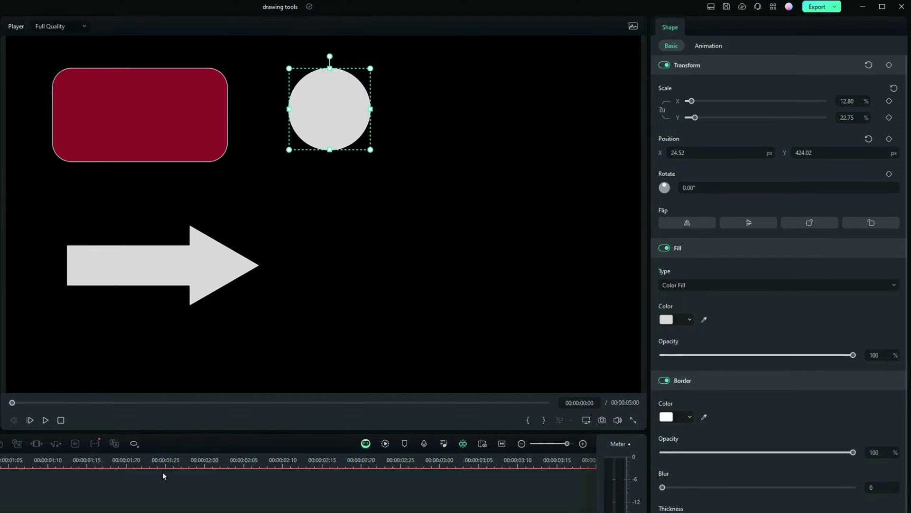
Step: Draw a triangle and place it at 417.87, -160.54 beneath the circle, which moves further right
click(134, 443)
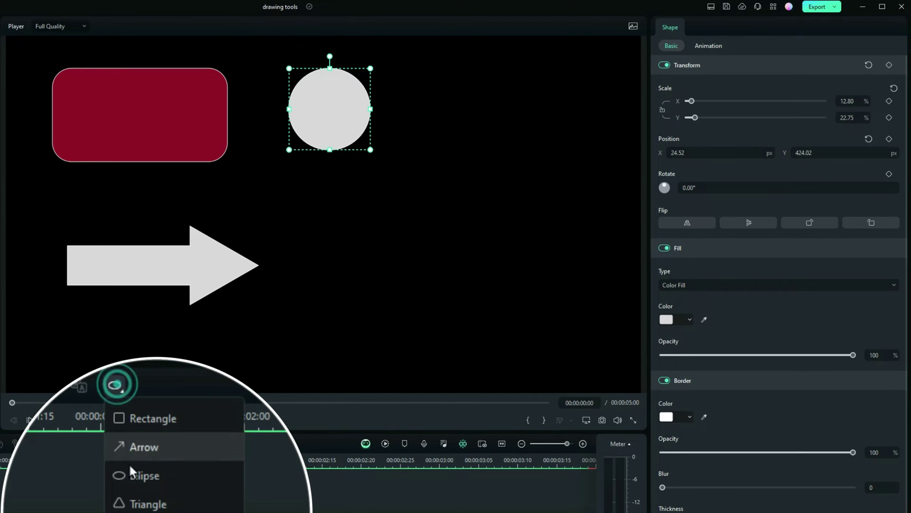
click(134, 500)
drag(407, 200, 314, 316)
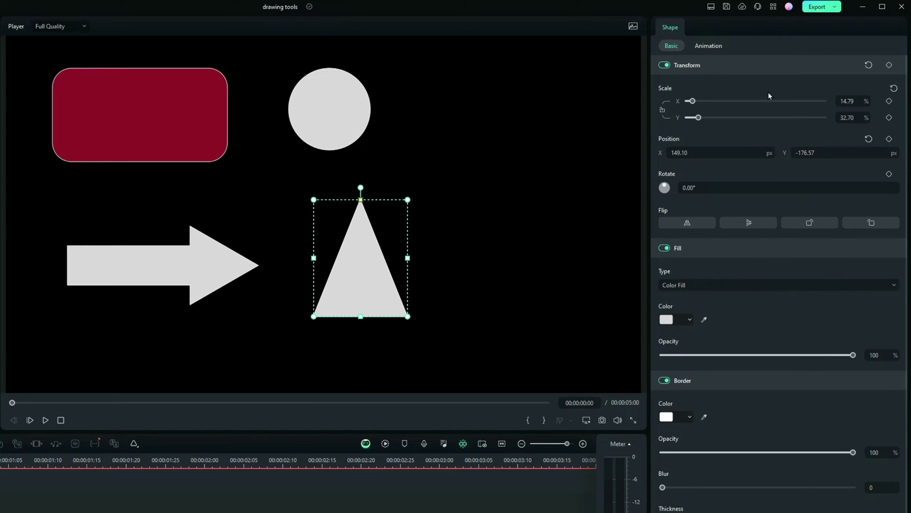
drag(342, 277, 391, 305)
drag(354, 93, 431, 92)
drag(387, 340, 405, 309)
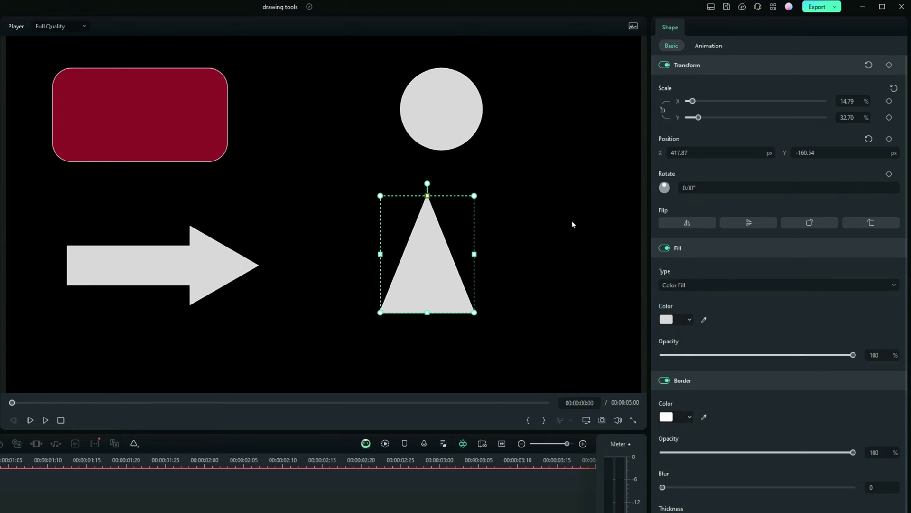
Step: Apply the Fade In animation to the triangle and preview it
click(708, 46)
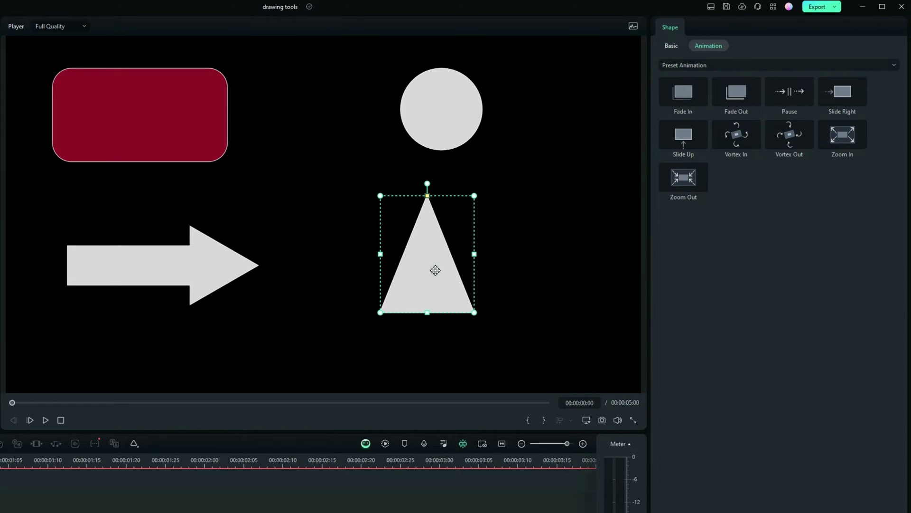
click(683, 92)
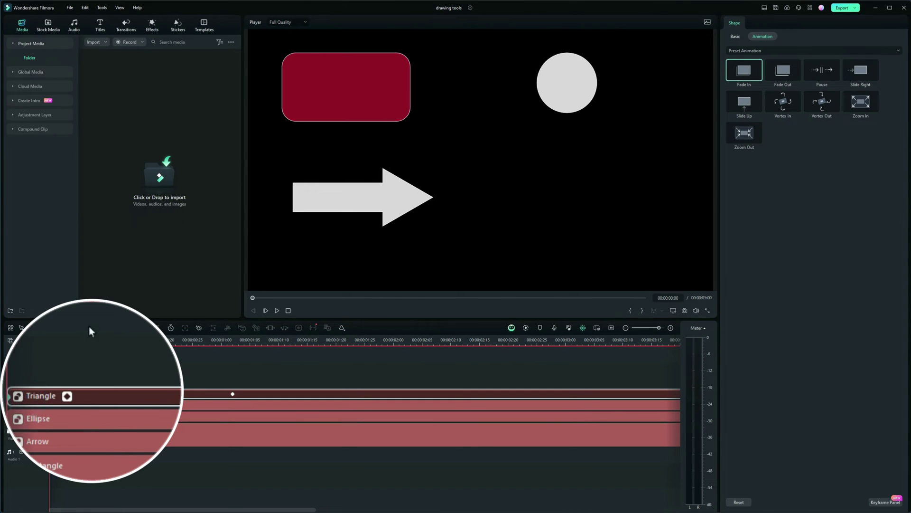
key(space)
key(space)
drag(273, 338, 50, 339)
Step: Apply a preset animation to the Ellipse clip and preview all shape animations from the first frame
click(68, 404)
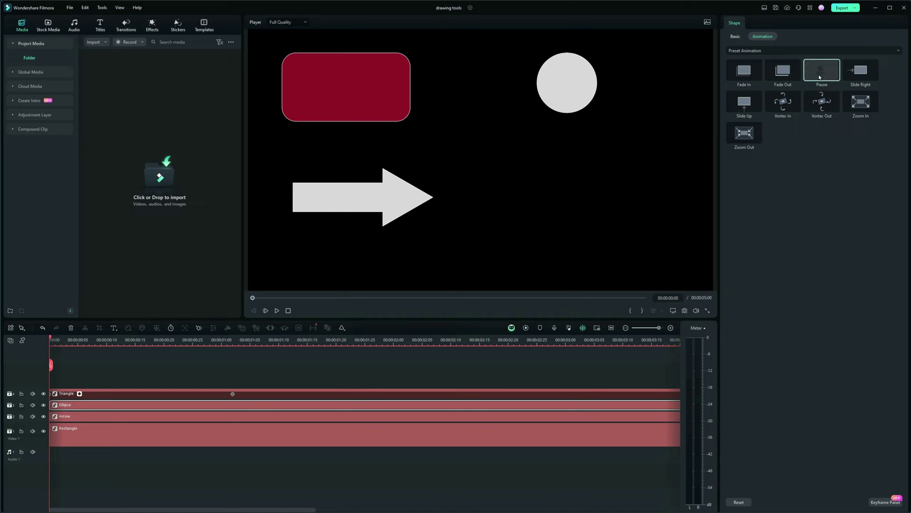
drag(822, 71, 52, 412)
click(57, 411)
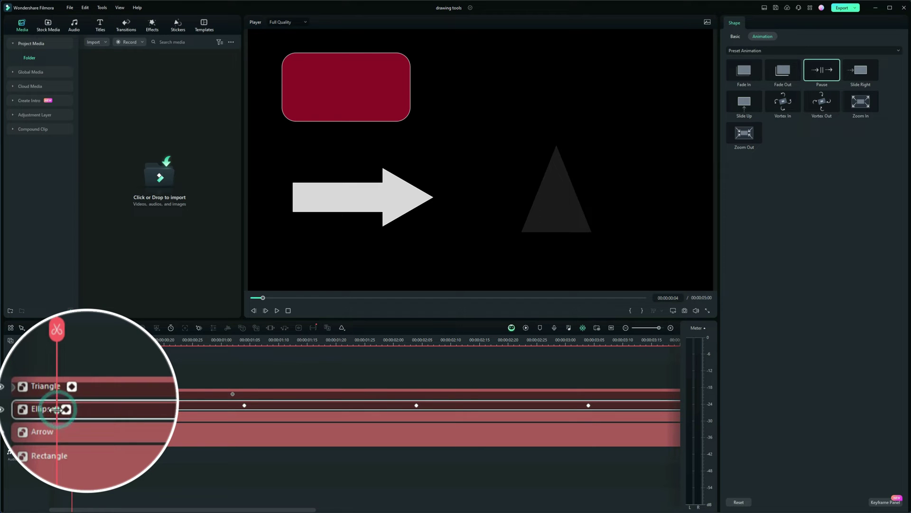
drag(71, 365, 51, 365)
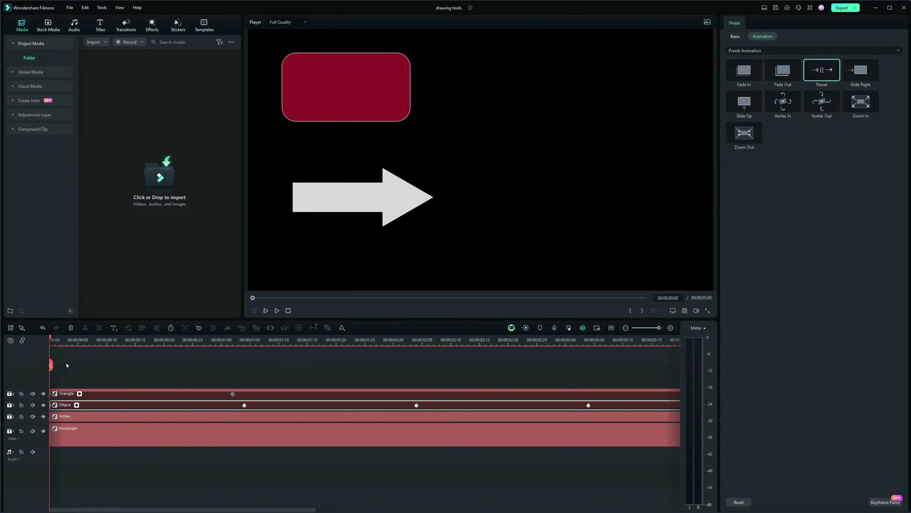
key(space)
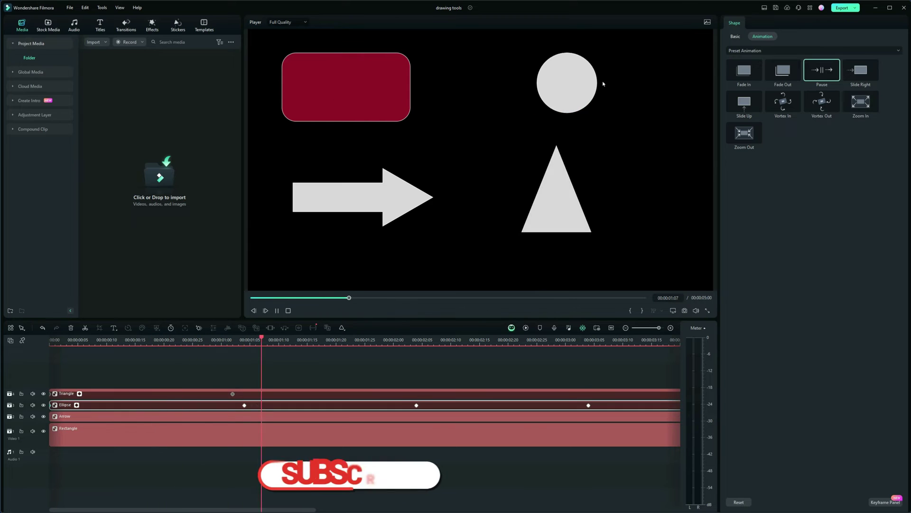
click(181, 416)
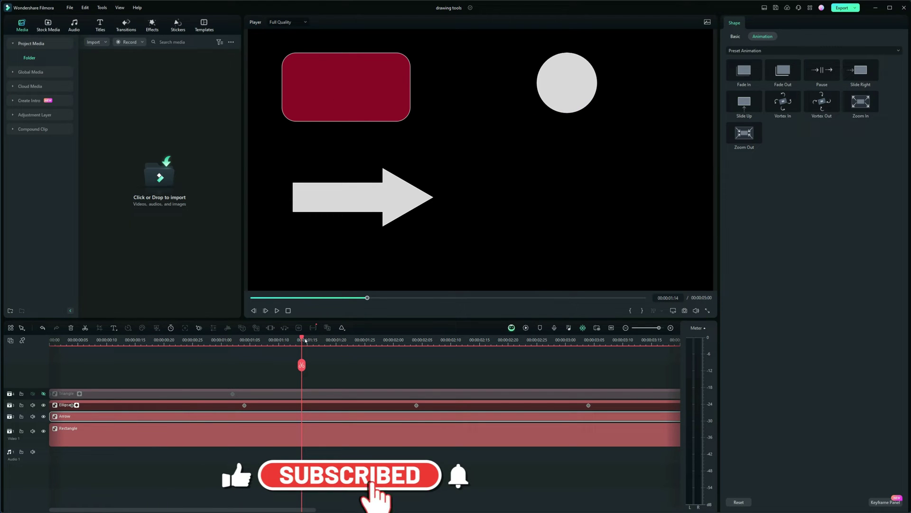
drag(305, 339, 11, 352)
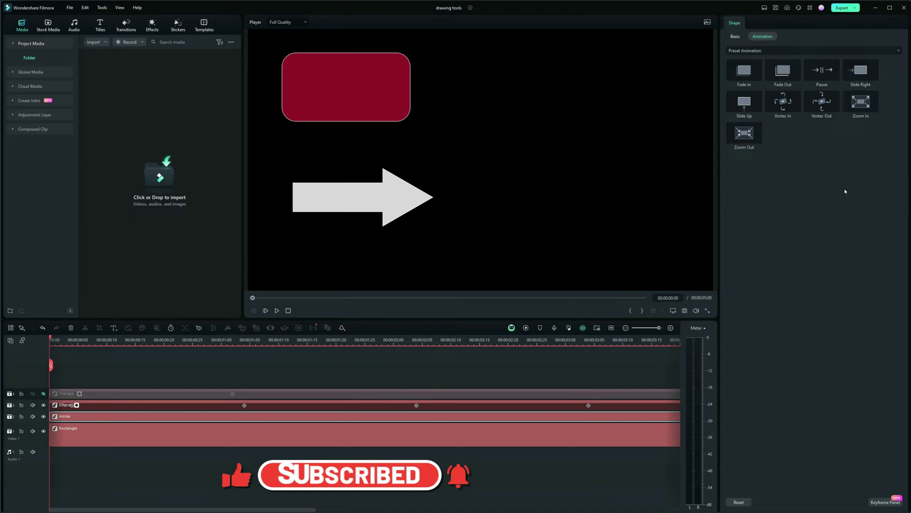
Step: Apply the Clockwise rotate legacy preset motion to the arrow and preview it
click(896, 49)
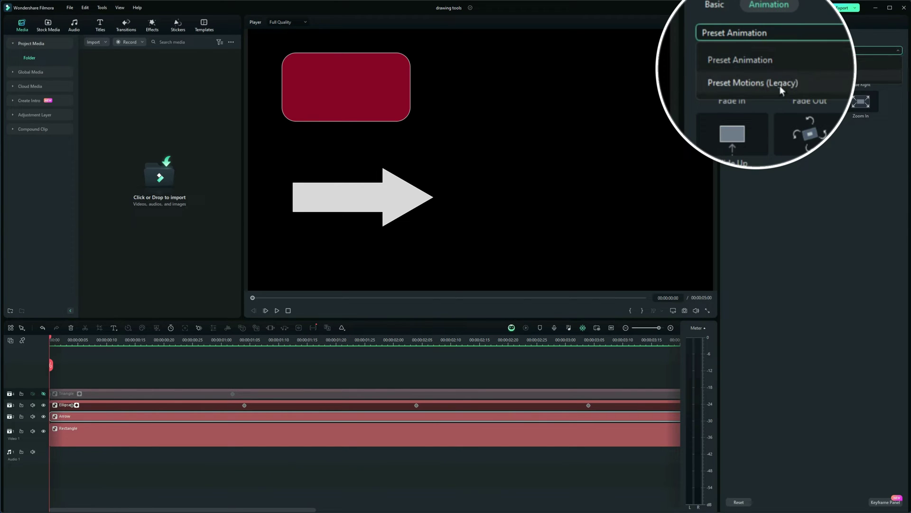
click(768, 76)
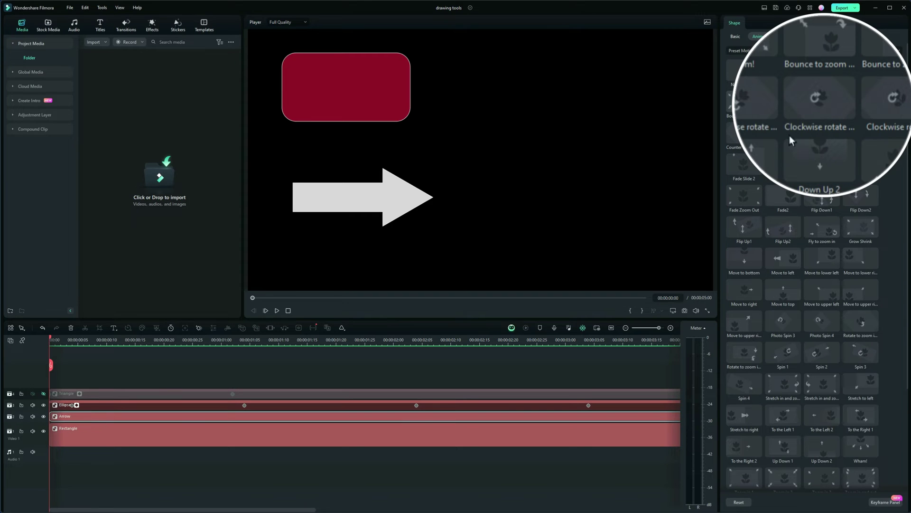
click(817, 103)
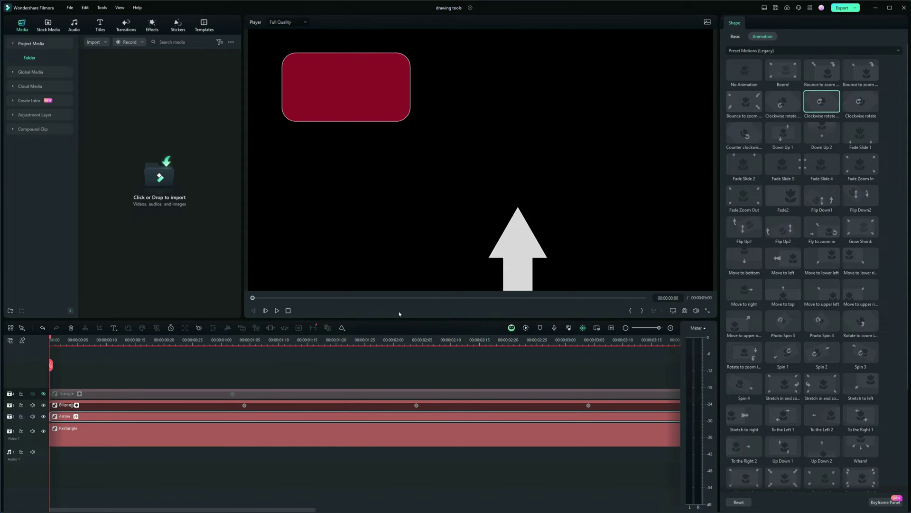
key(space)
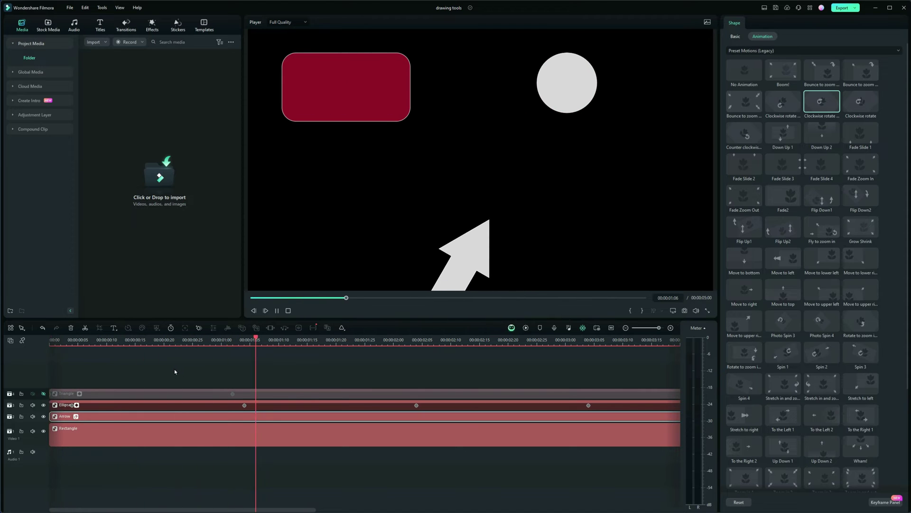
Step: Unhide the Triangle track, replay the animations from the start, and select all four shape clips
click(43, 393)
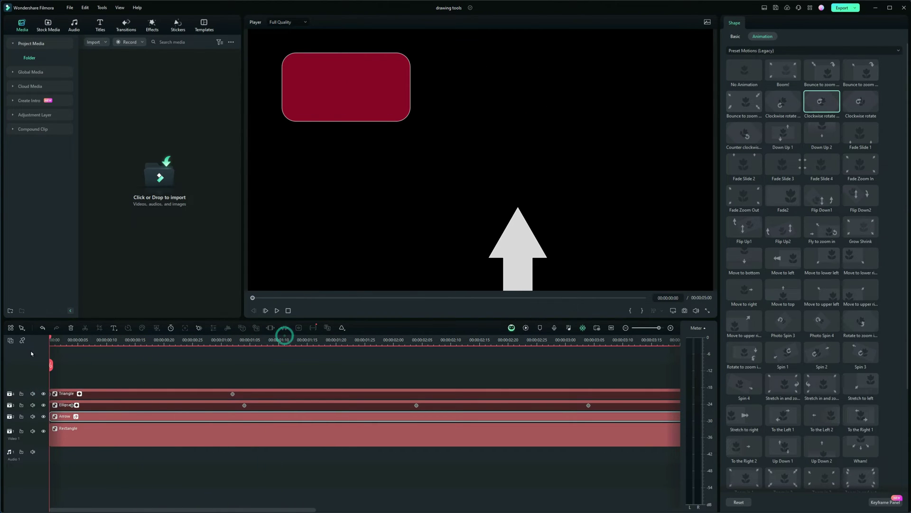
key(space)
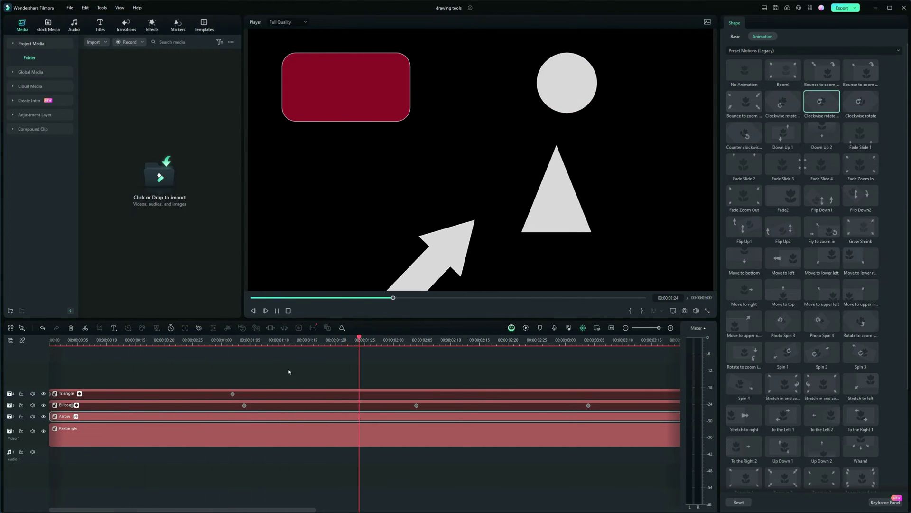
key(space)
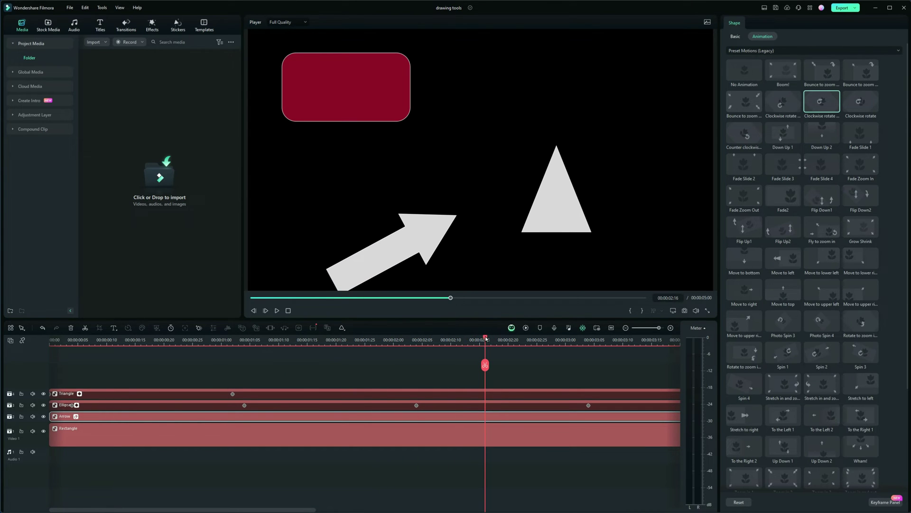
drag(486, 338, 47, 365)
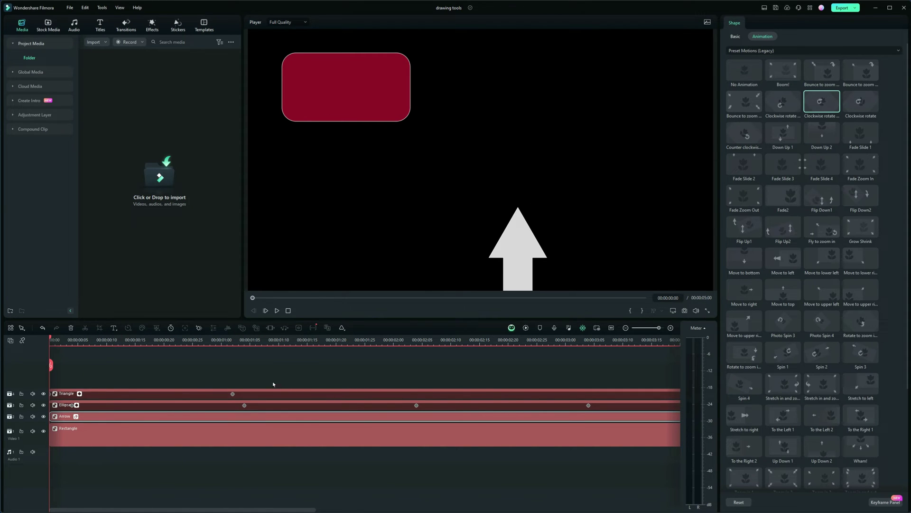
key(space)
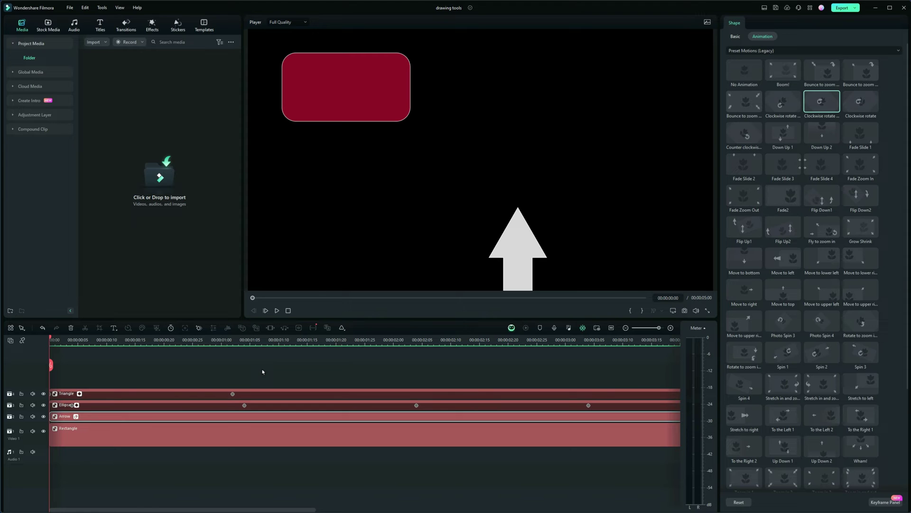
key(space)
drag(221, 341, 204, 350)
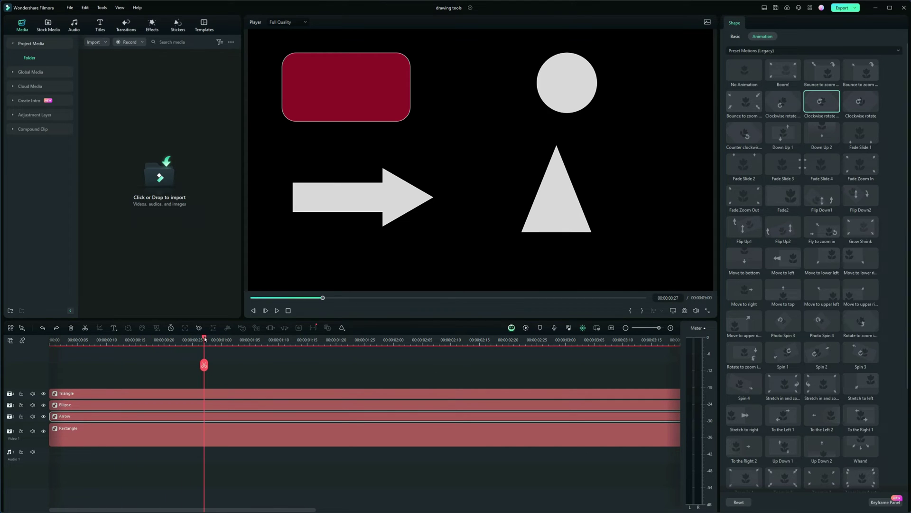
key(Home)
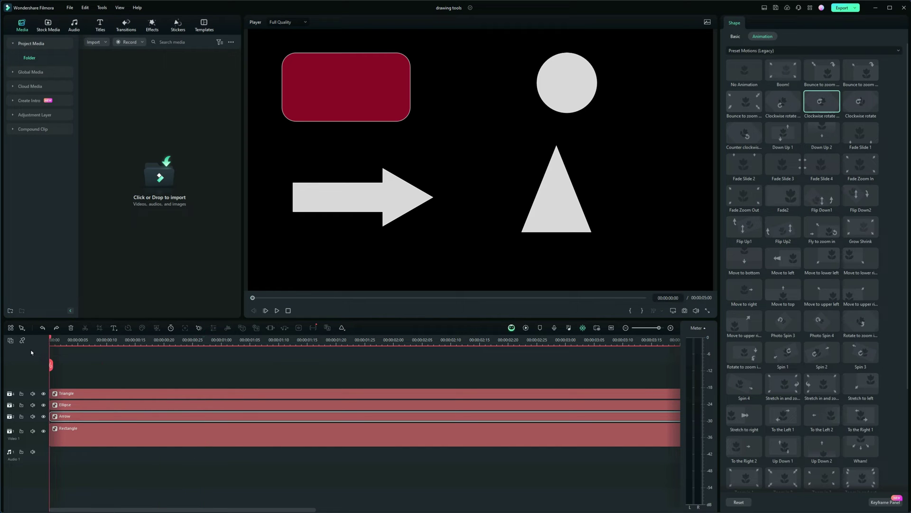
drag(274, 462, 185, 398)
Step: Combine the selected shape clips into a compound clip named Compound Clip 1
right_click(185, 398)
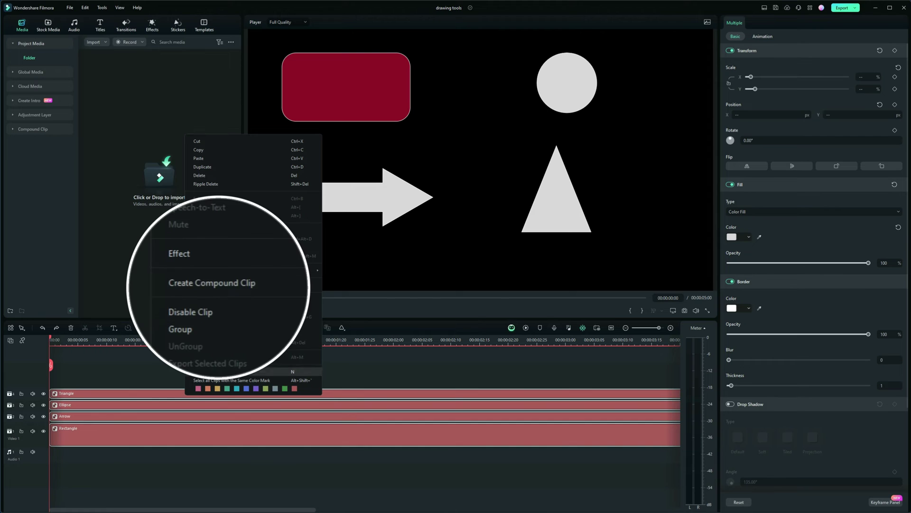
click(246, 284)
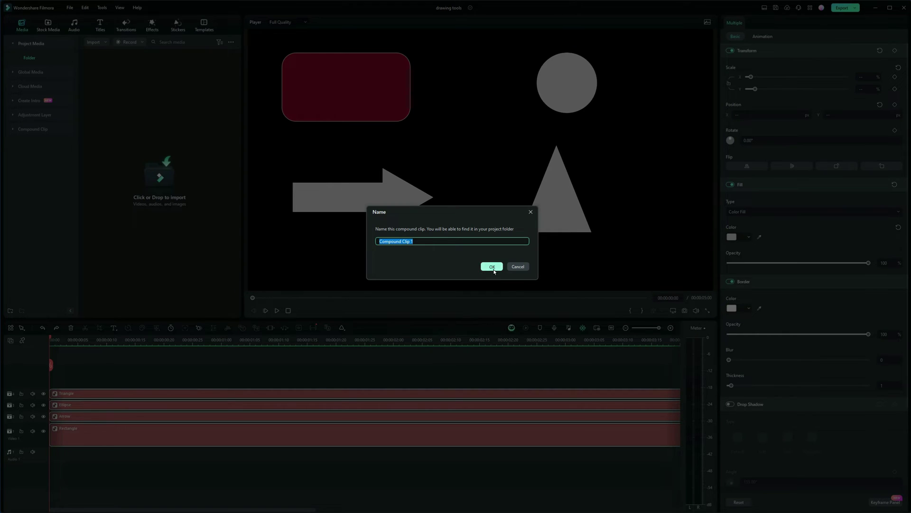
click(493, 268)
Step: Select Compound Clip 1 and set its Animation panel to Preset Motions (Legacy)
click(239, 436)
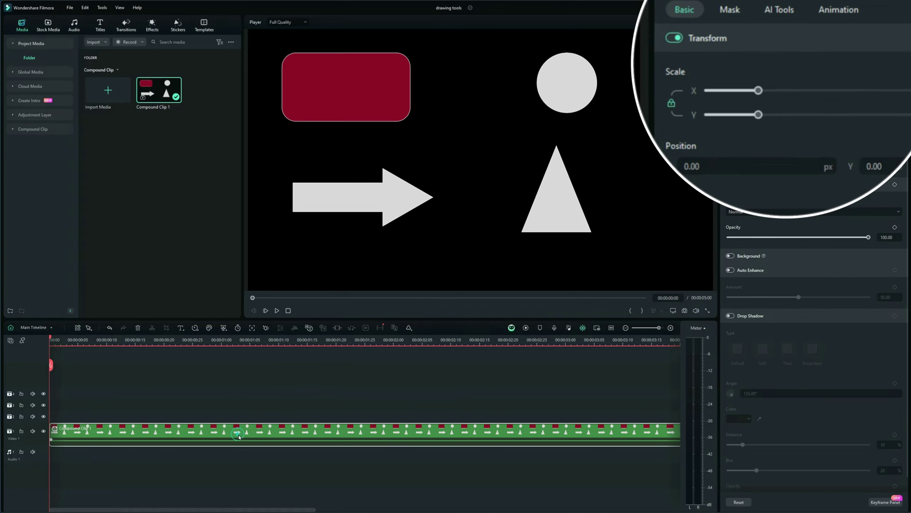
click(855, 11)
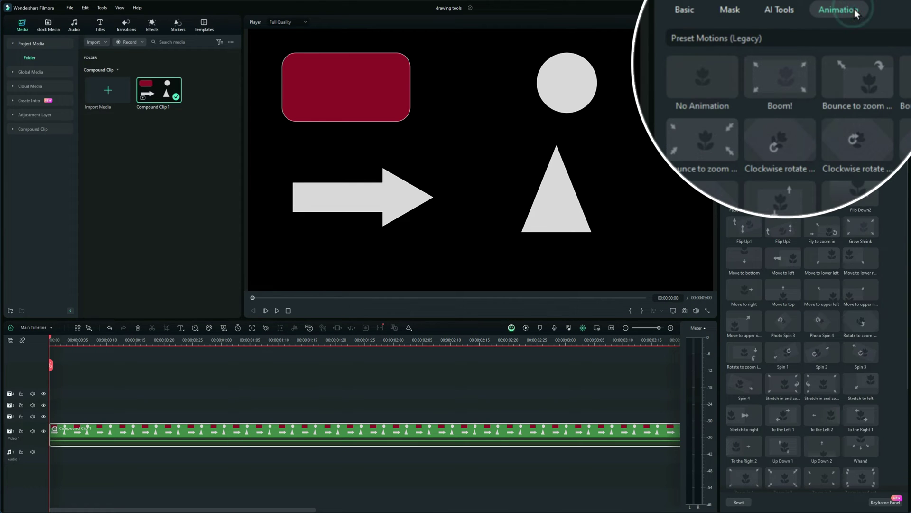
click(814, 38)
click(784, 64)
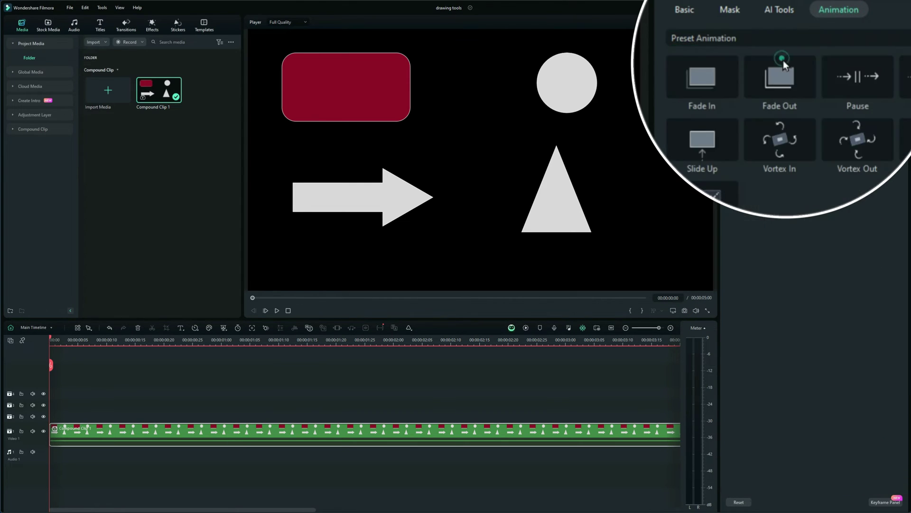
click(789, 38)
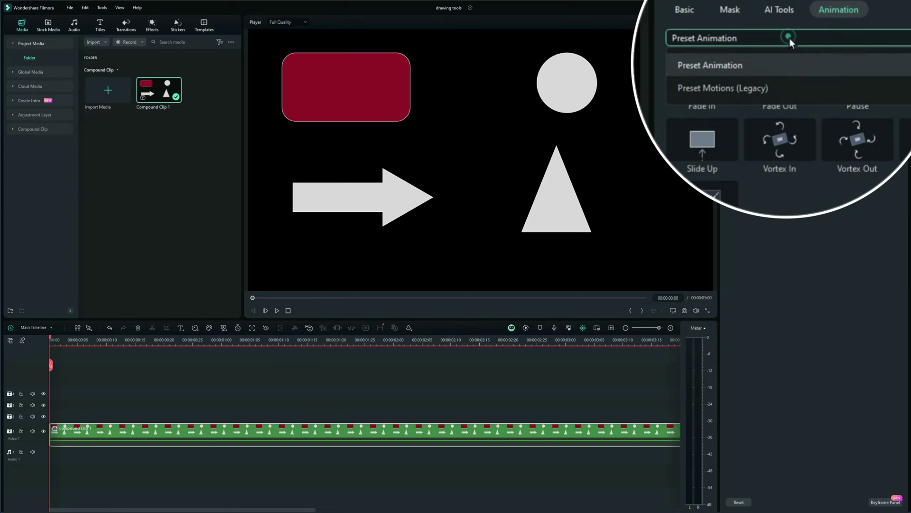
click(750, 90)
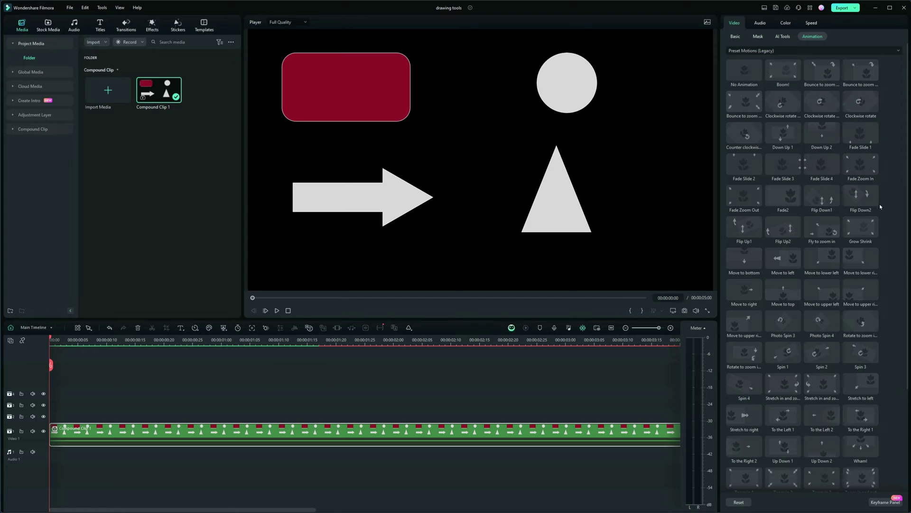
Step: Apply Move to left to Compound Clip 1, scale it to 58.57%, and preview the slide
double_click(774, 263)
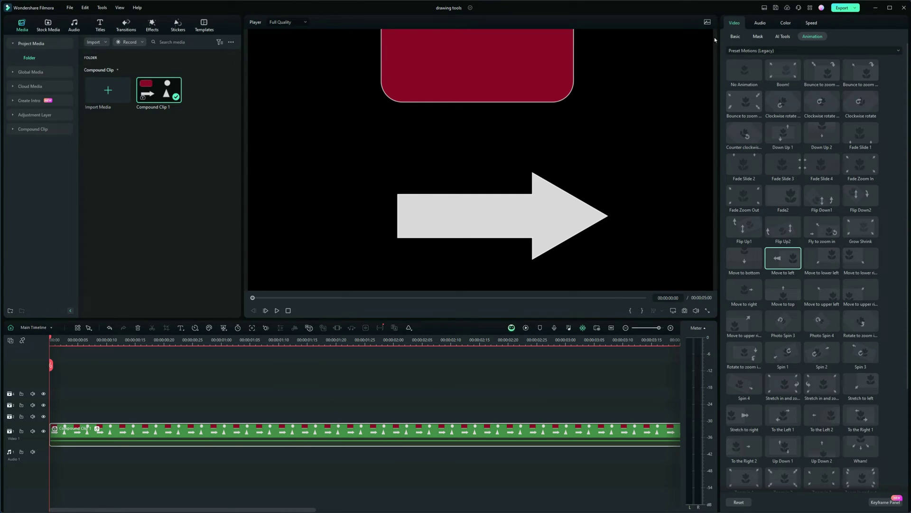
click(736, 36)
drag(770, 90, 762, 89)
key(space)
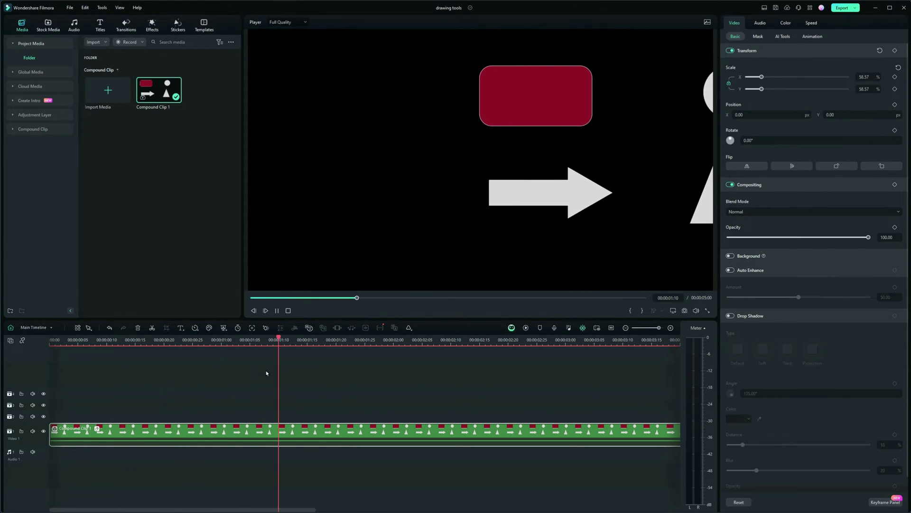
key(space)
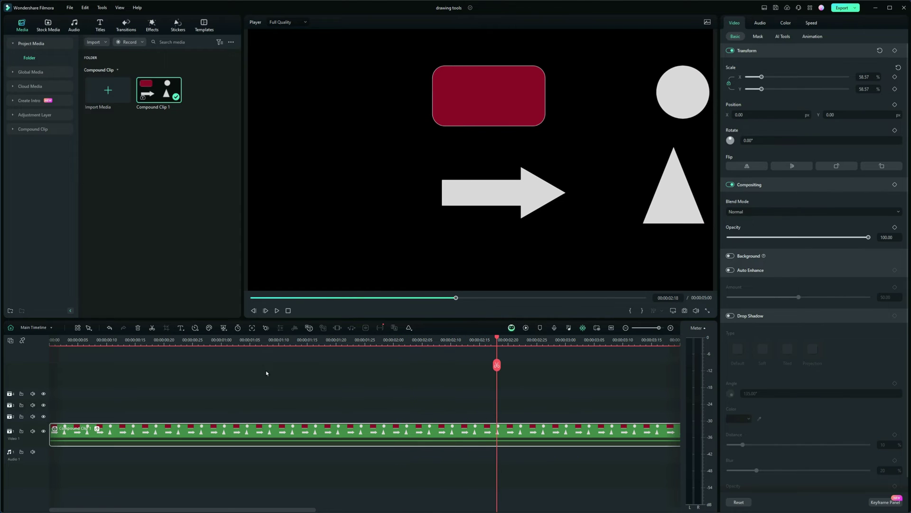
Step: Delete the compound clip and draw a large rectangle in the centre of the frame
key(Delete)
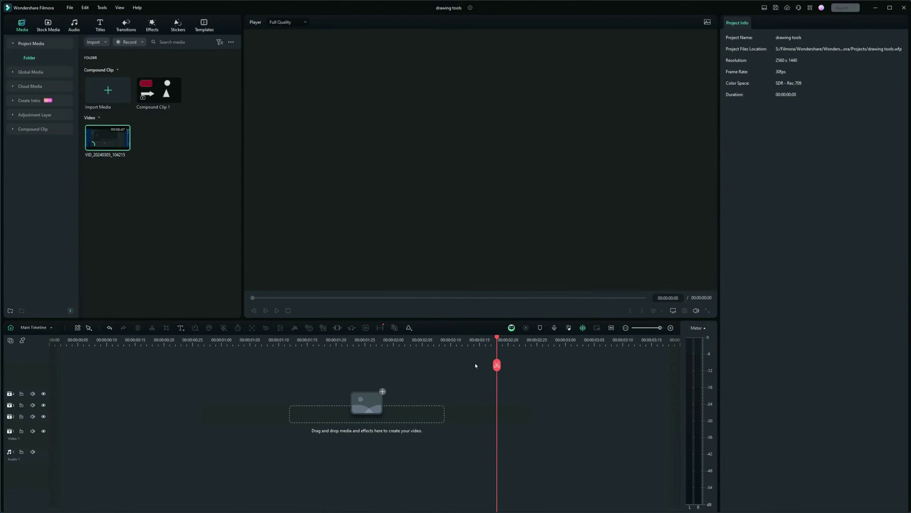
drag(498, 341, 52, 341)
click(226, 444)
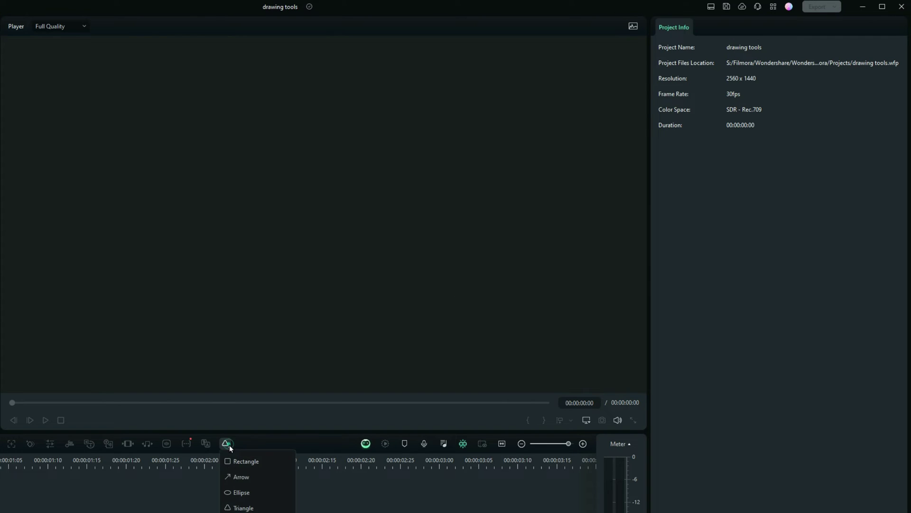
click(253, 463)
drag(209, 102, 463, 326)
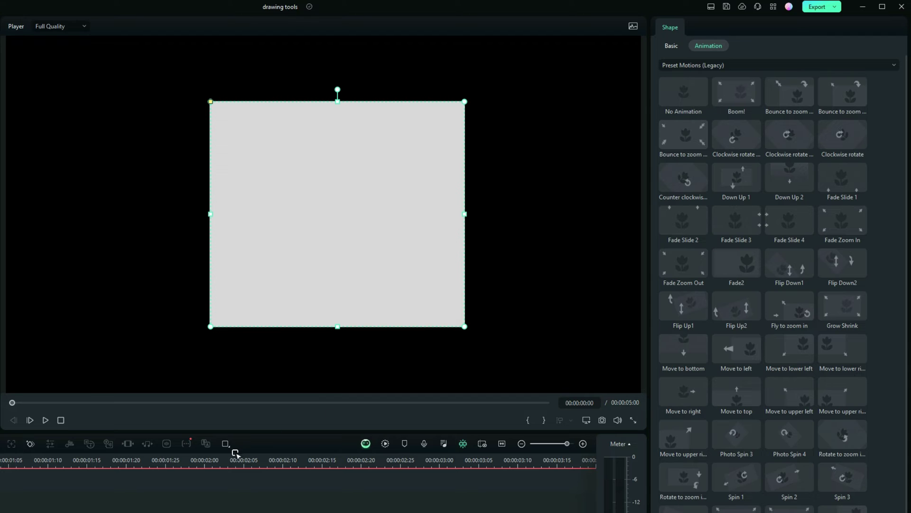
Step: Draw a proportional triangle overlapping the rectangle's upper-left corner
click(227, 445)
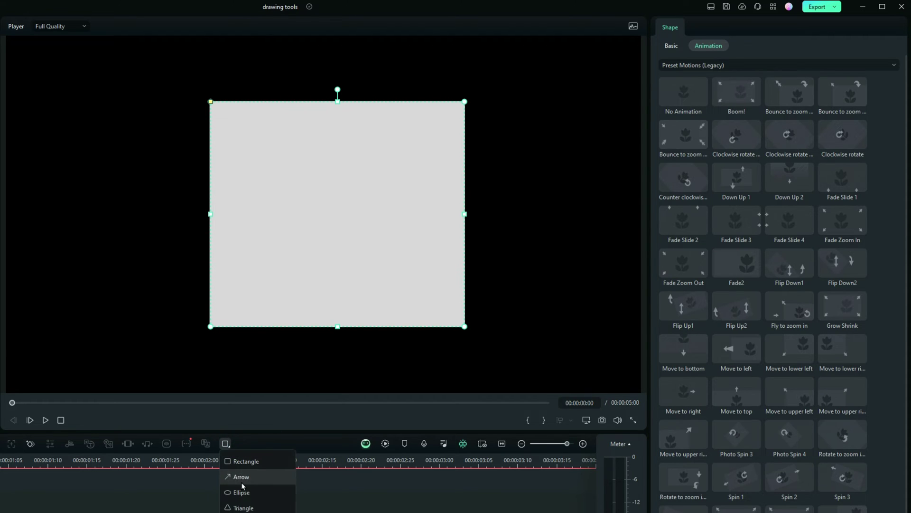
click(243, 507)
key(shift)
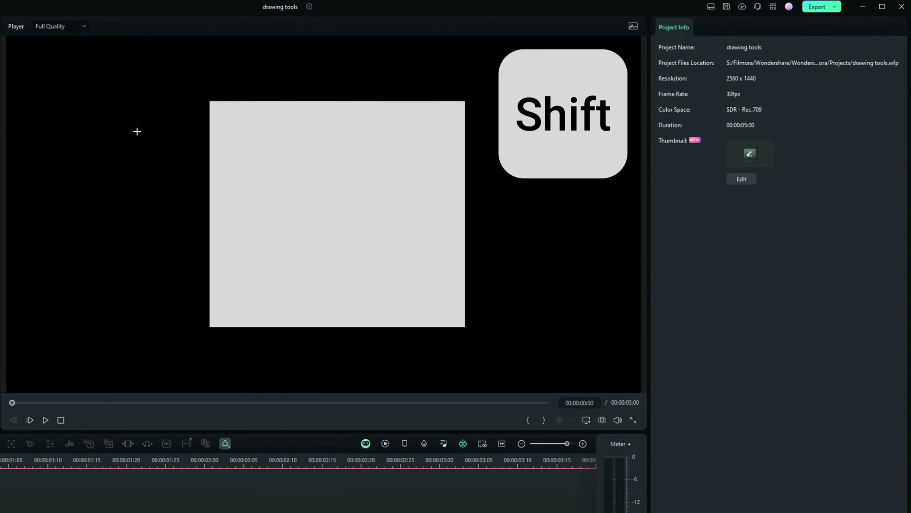
drag(115, 114, 166, 183)
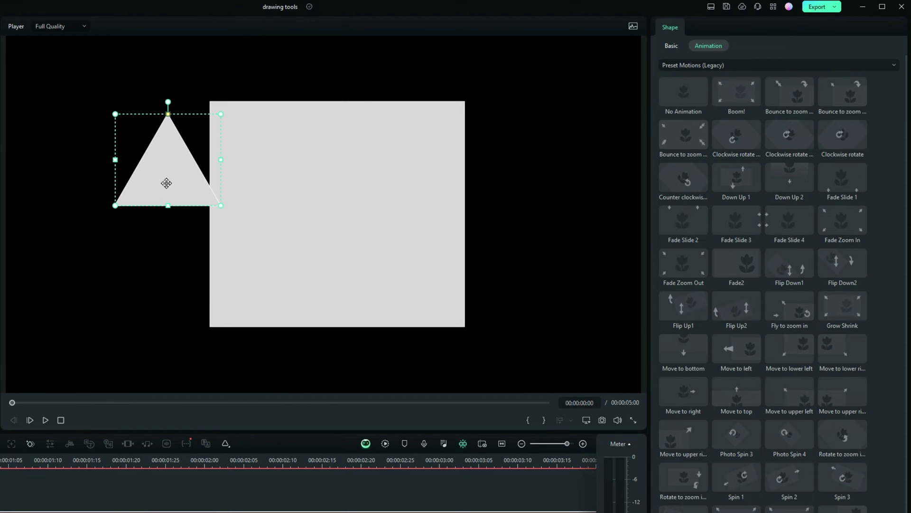
Step: Fill the triangle black, move it onto the grey rectangle, and enlarge it to span it
click(669, 46)
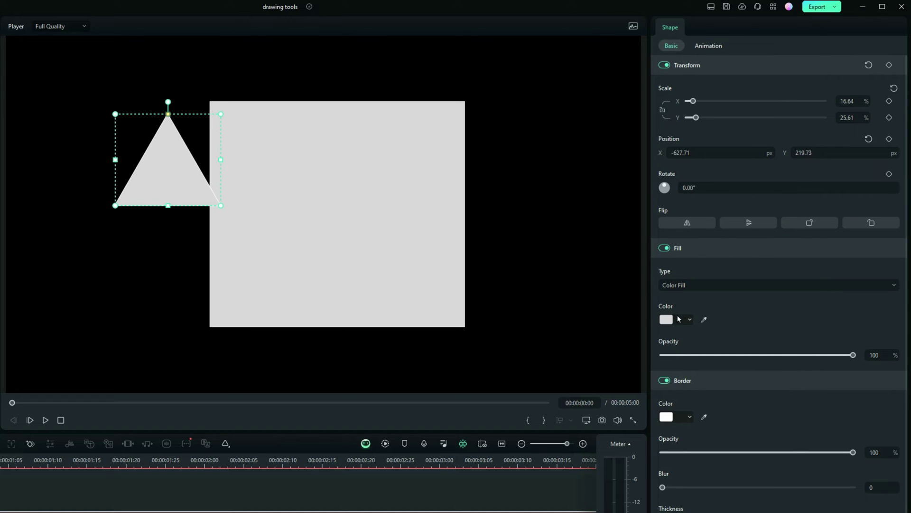
click(689, 320)
click(675, 374)
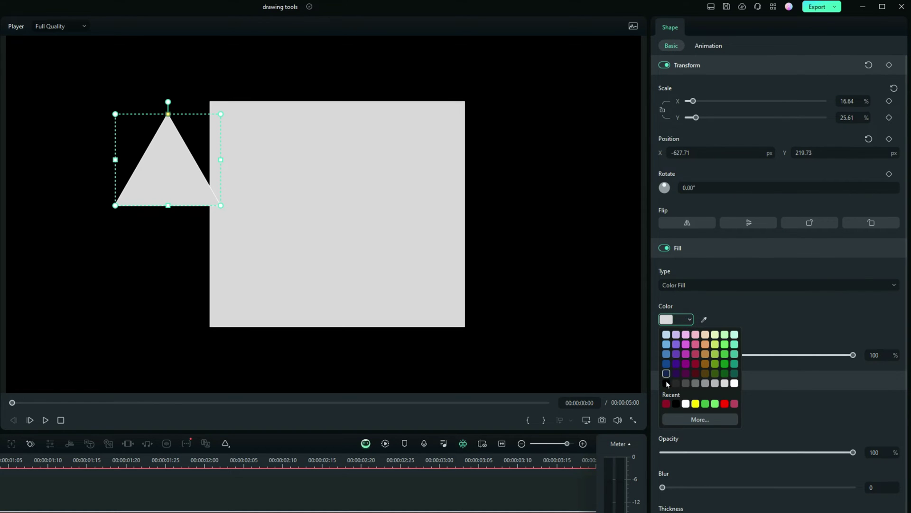
click(666, 383)
drag(203, 189, 275, 286)
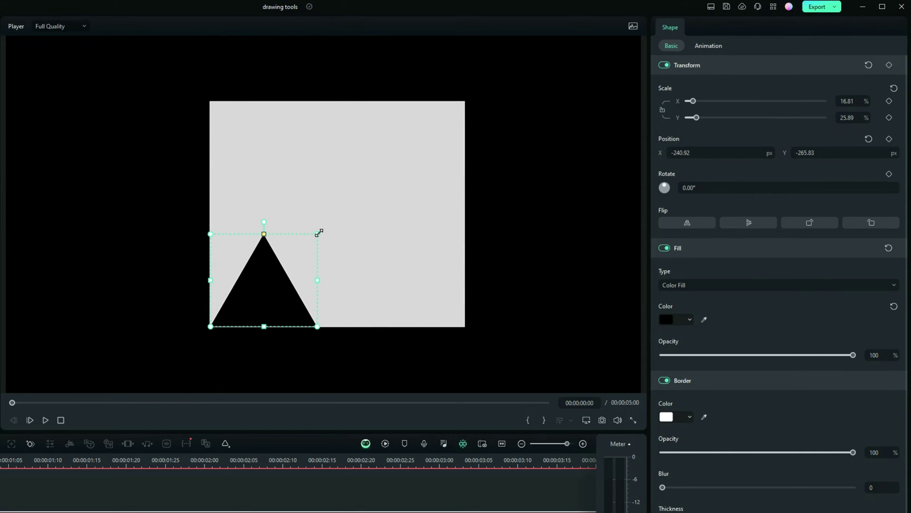
drag(319, 232, 467, 167)
Step: Switch off the border on both the triangle and the rectangle
click(575, 194)
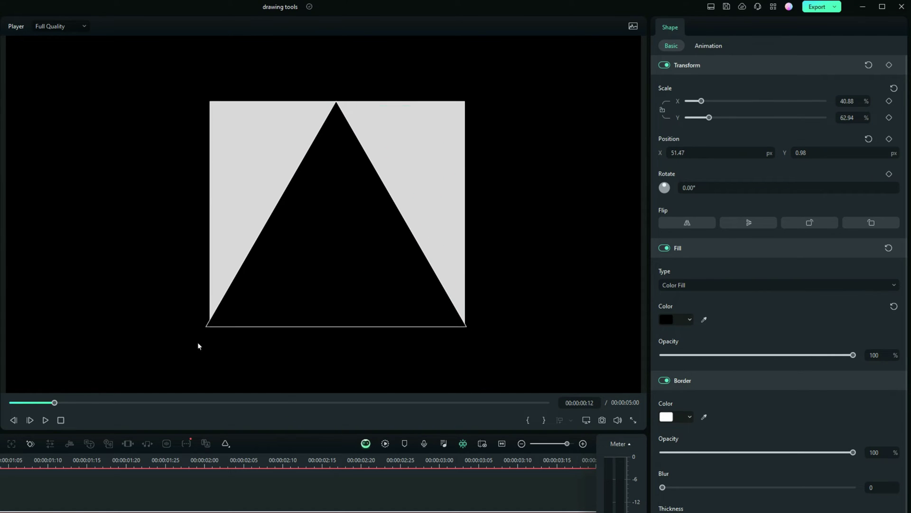
click(399, 287)
click(465, 346)
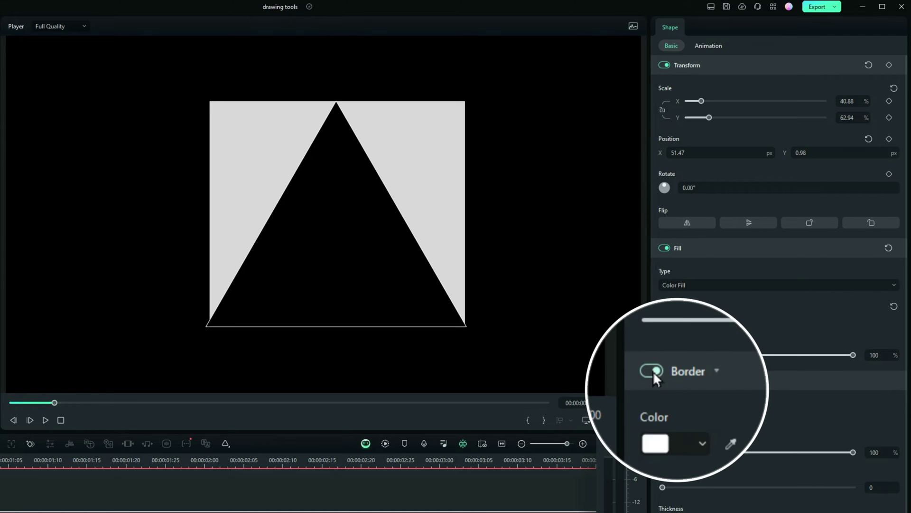
click(664, 381)
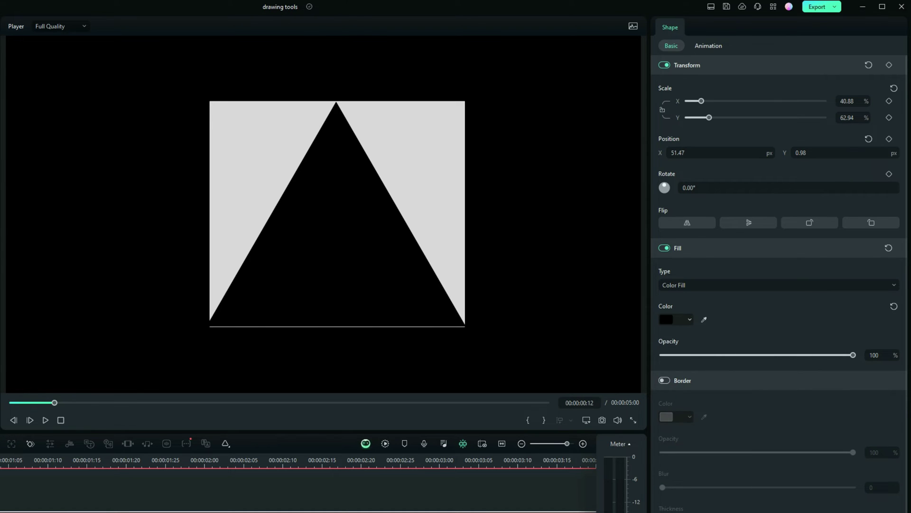
click(256, 190)
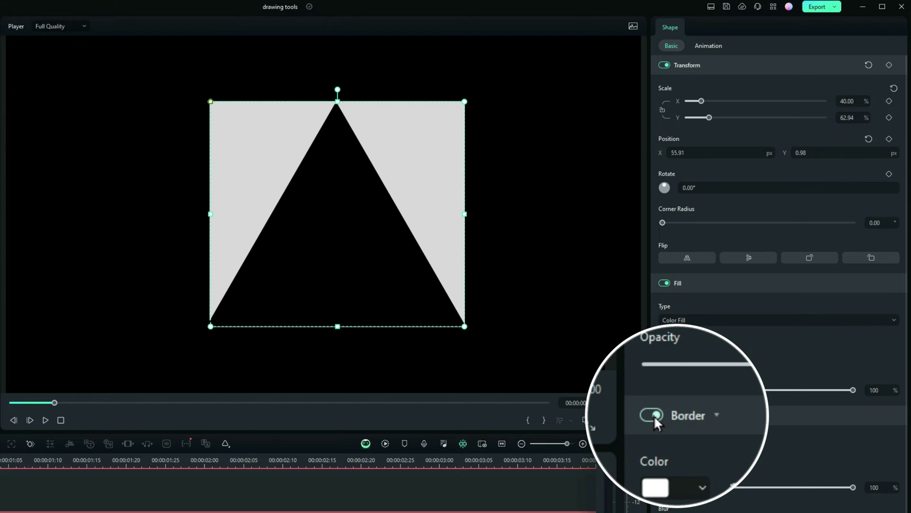
click(664, 415)
click(568, 348)
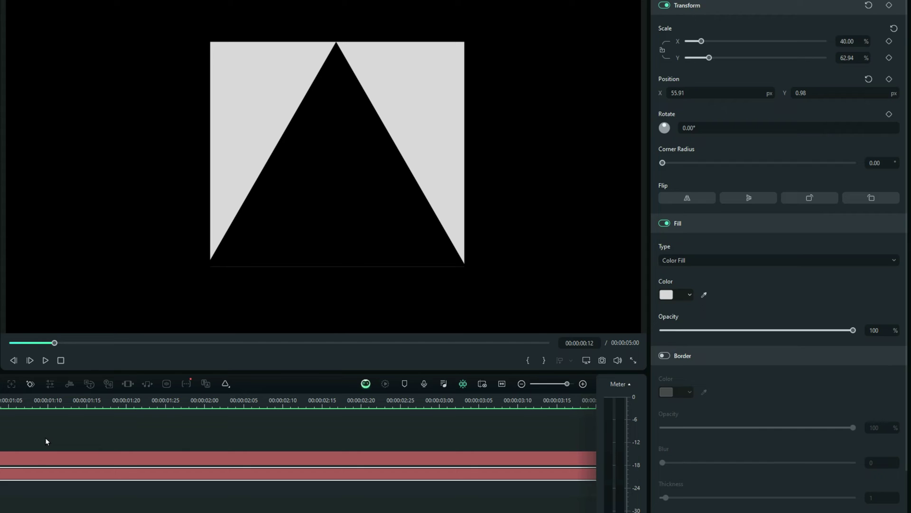
Step: Select both shape clips on the timeline and remove them through the right-click menu
drag(44, 497, 148, 484)
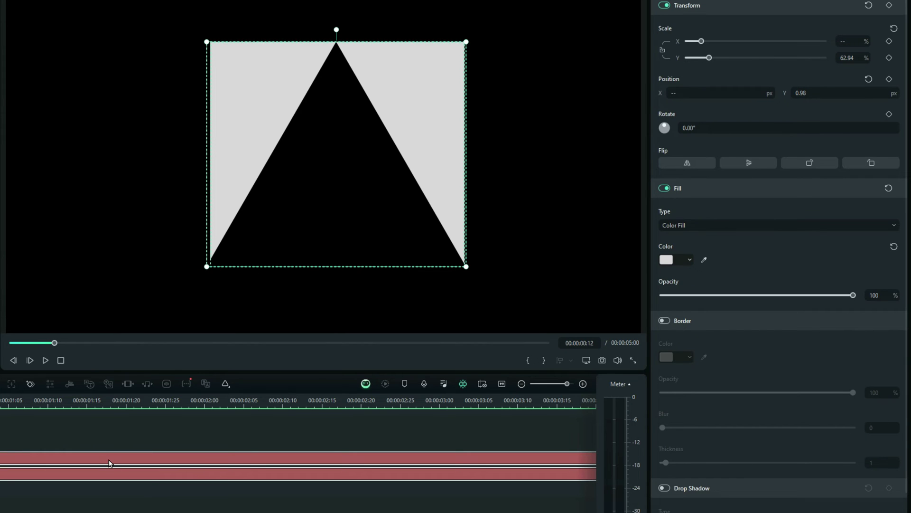
right_click(109, 463)
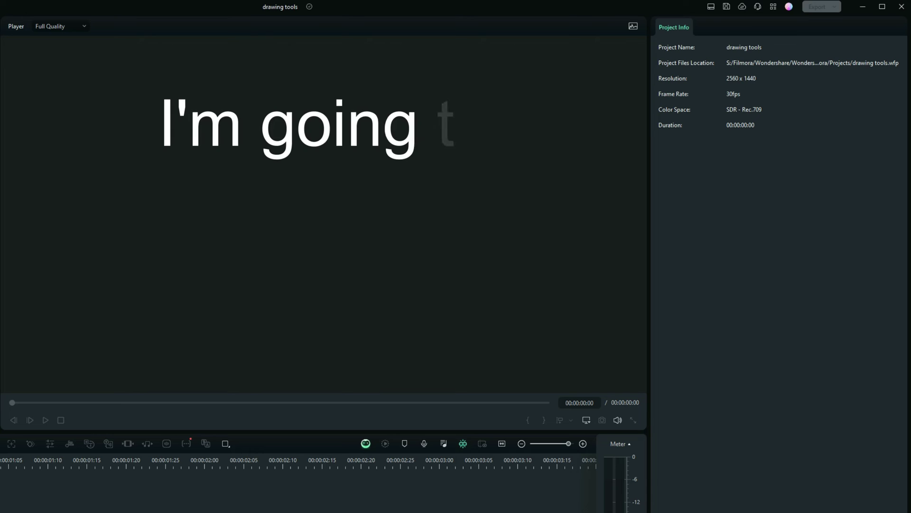
Step: Draw a wide rectangular bar along the lower left of the frame
click(229, 446)
click(237, 458)
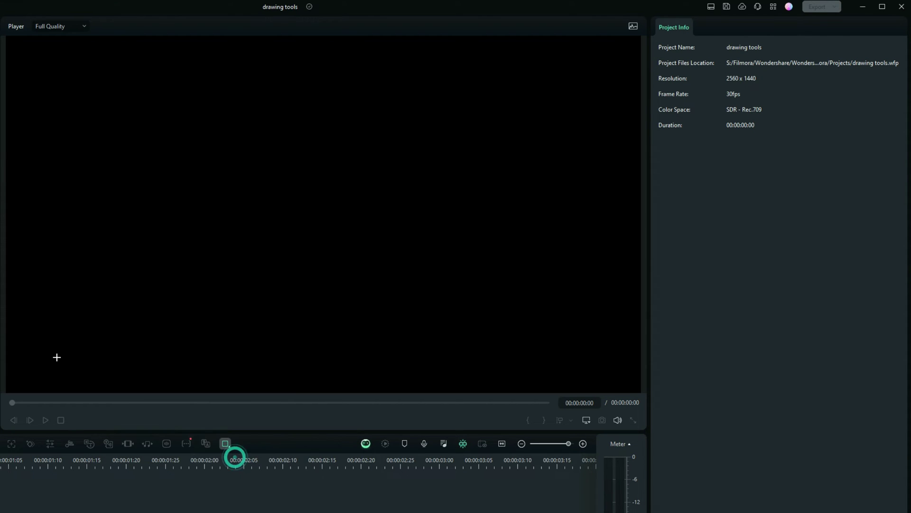
click(28, 332)
drag(28, 331, 410, 368)
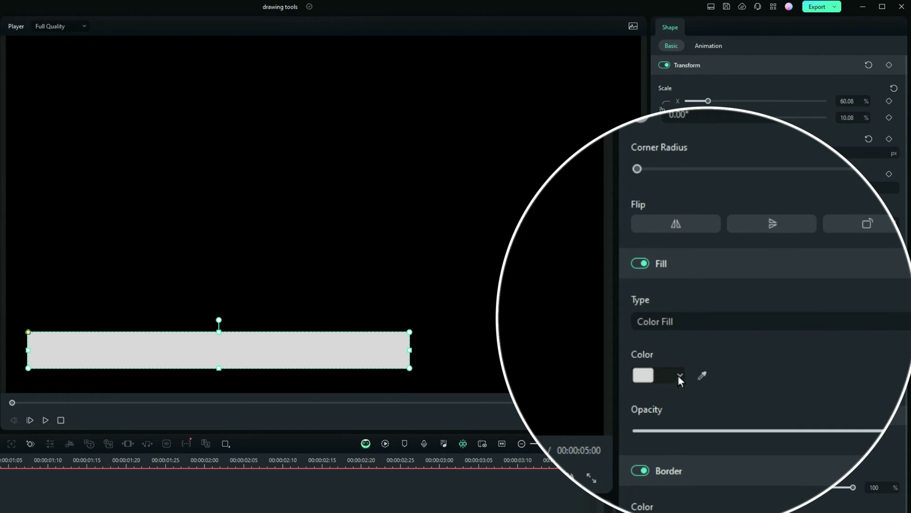
Step: Give the bar a navy fill, no border, and corner radius 90
click(678, 375)
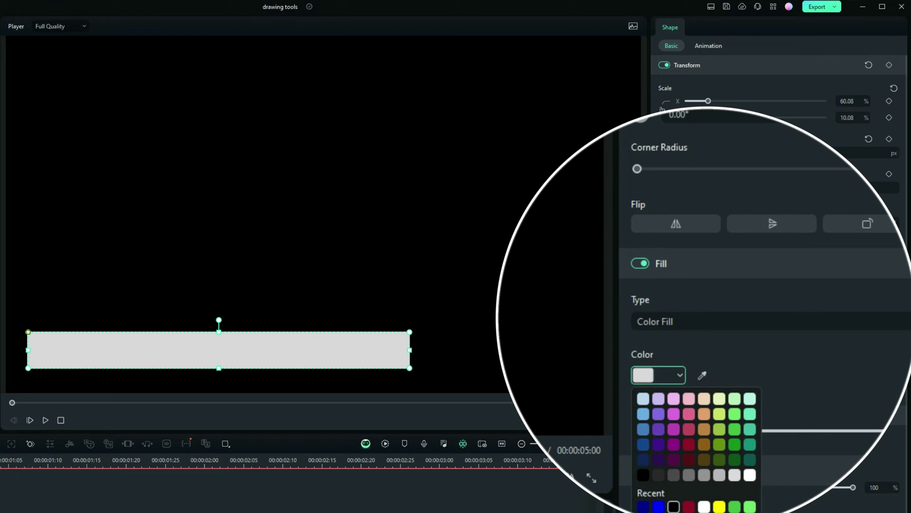
click(643, 506)
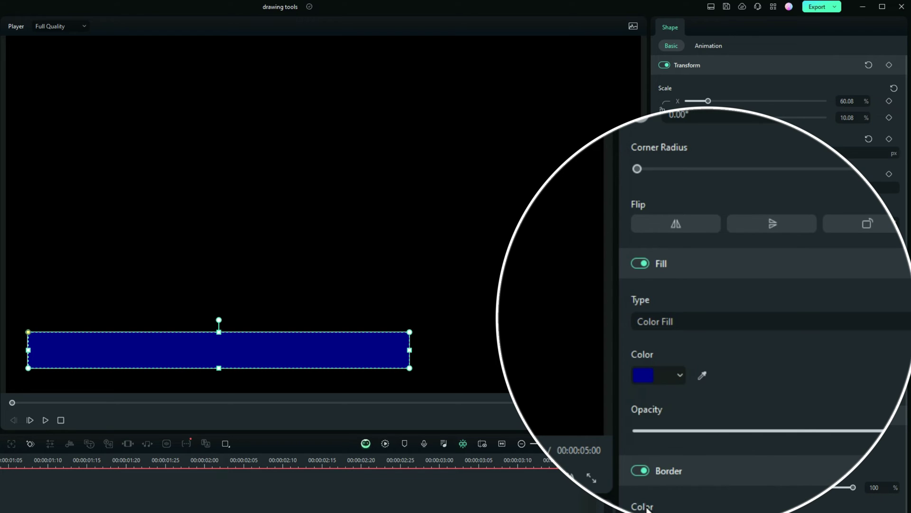
click(642, 471)
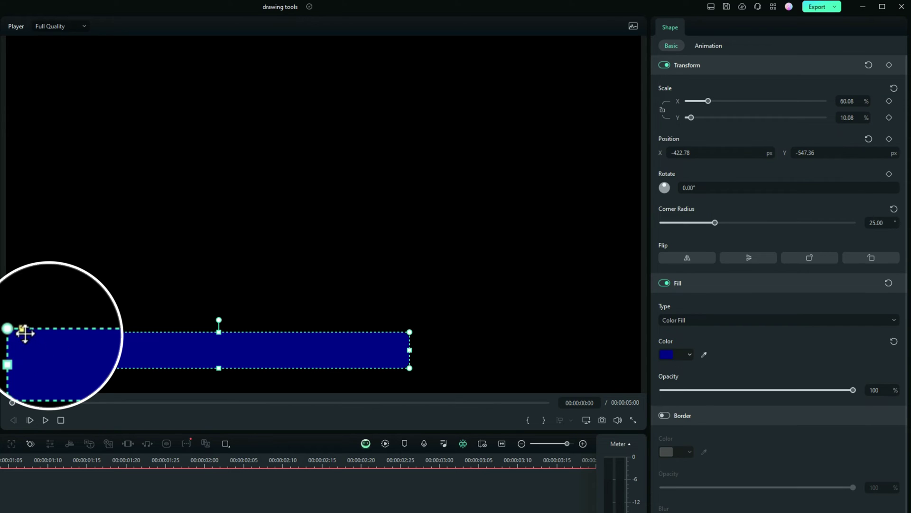
drag(22, 329, 55, 327)
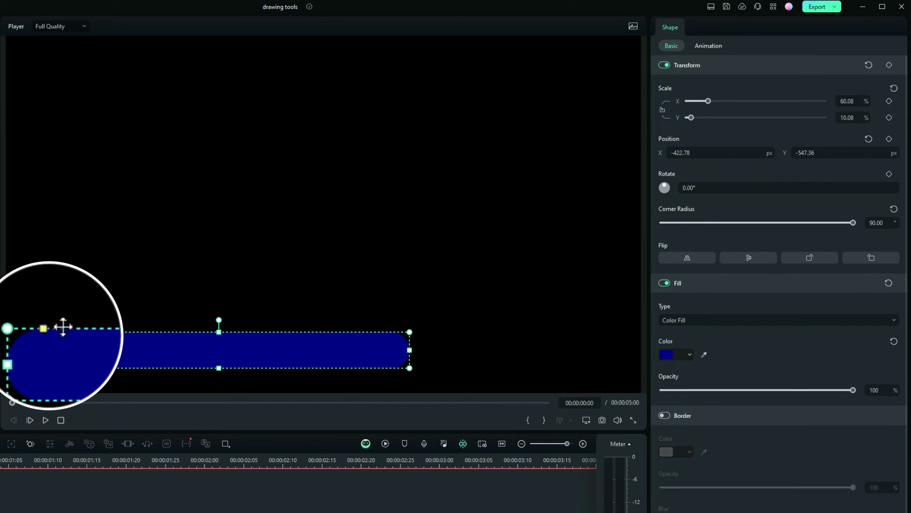
Step: Change the title text to 'FUN WITH FILMORA', shrink it, and place it on the navy bar
click(456, 222)
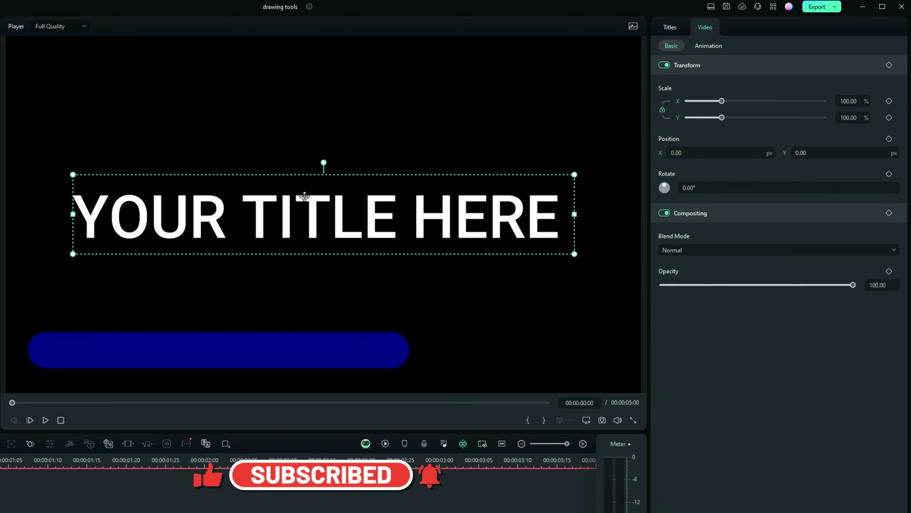
click(670, 27)
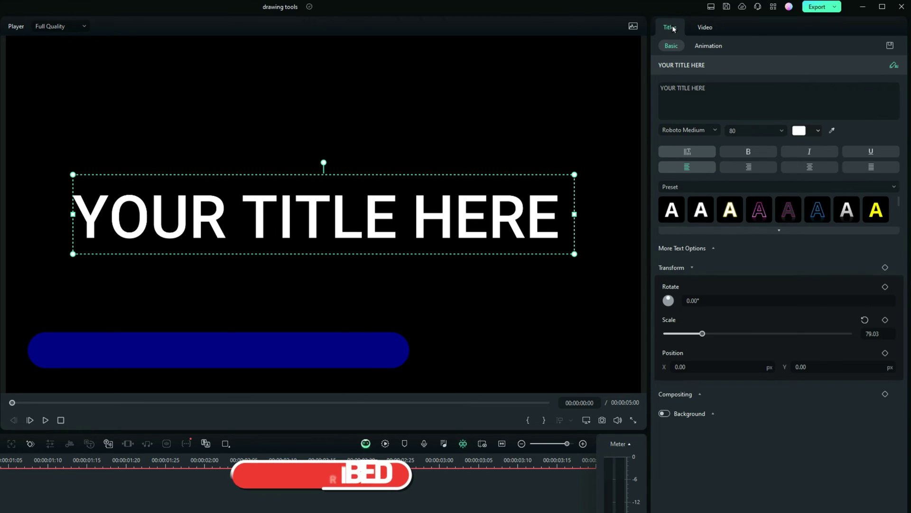
triple_click(718, 86)
text(FUN WITH FILMORA)
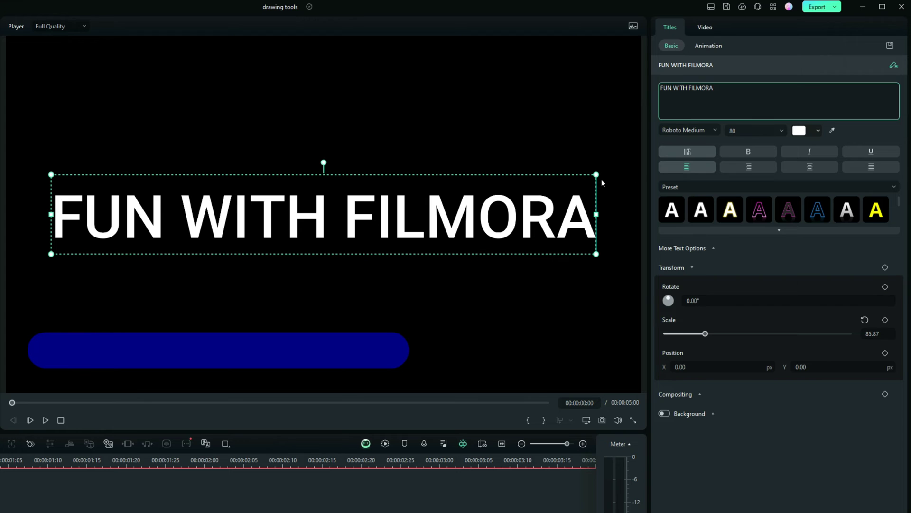
drag(597, 175, 300, 271)
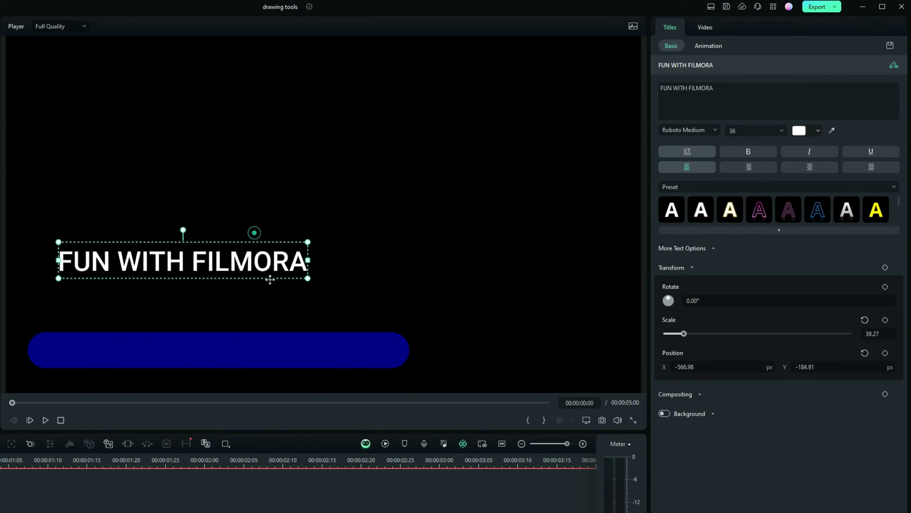
drag(272, 290, 302, 364)
Step: Set the title's text colour to orange using the full colour picker
click(818, 130)
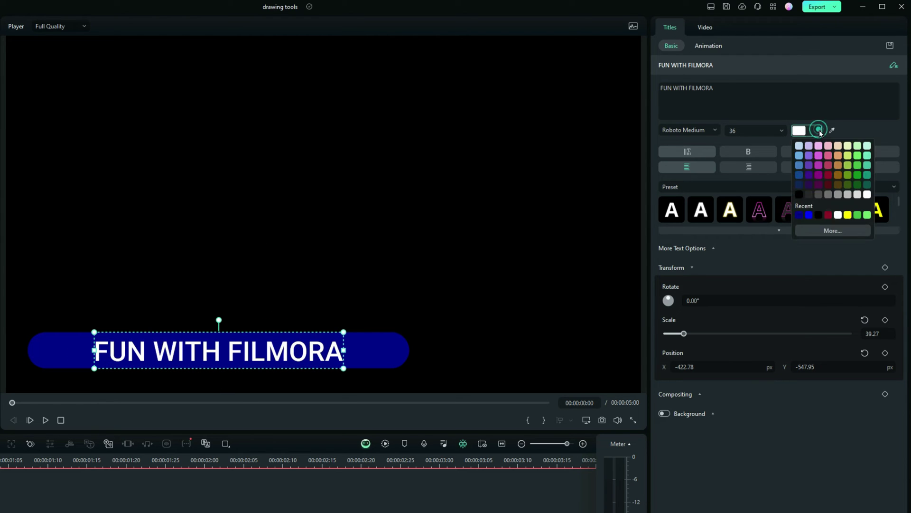
click(833, 230)
click(245, 306)
click(360, 431)
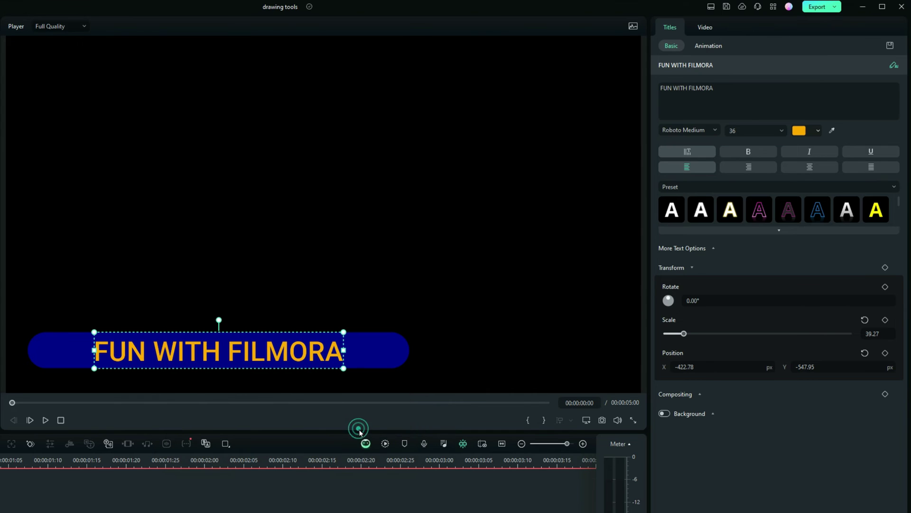
click(458, 370)
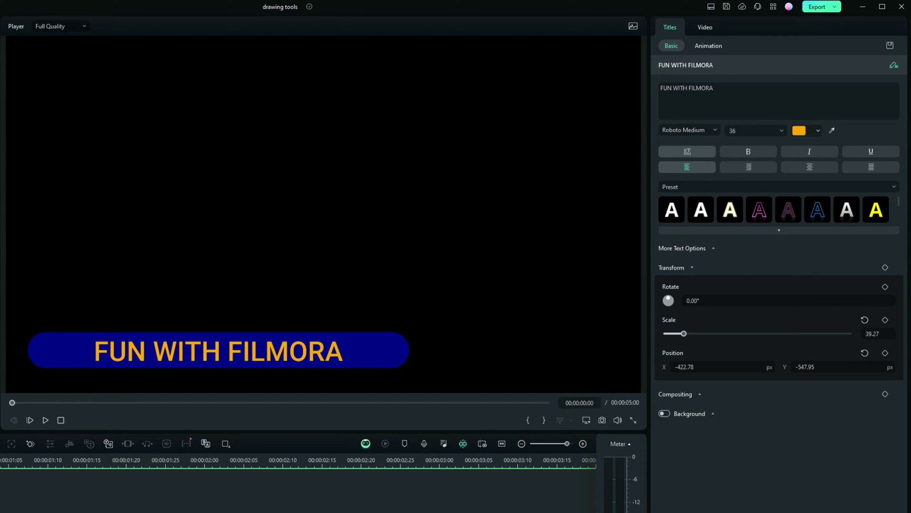
Step: Combine the title and navy bar clips into a compound clip named 'Lowerthird'
click(2, 512)
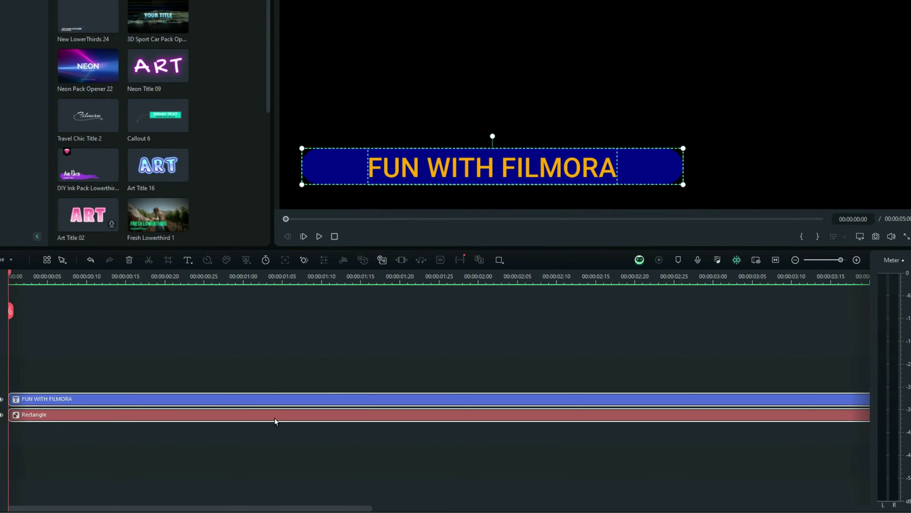
right_click(271, 404)
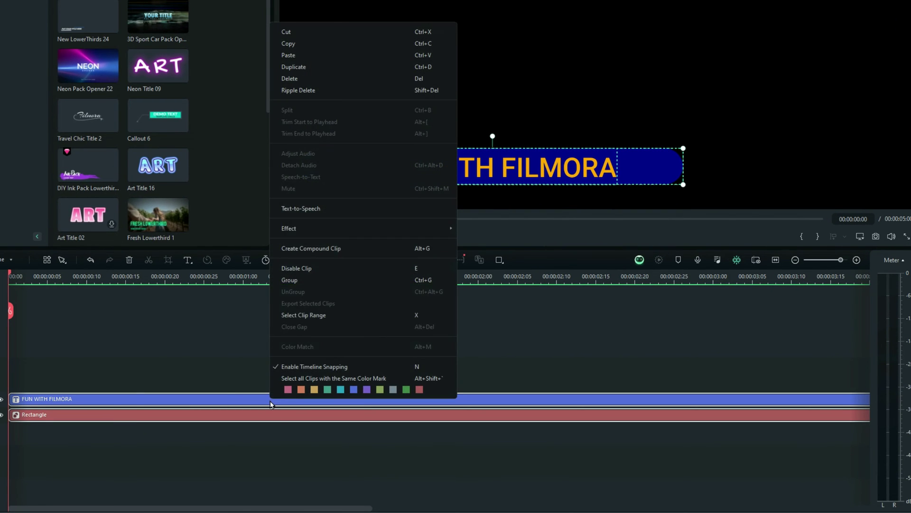
click(310, 250)
key(BackSpace)
text(Lowerthird)
click(618, 180)
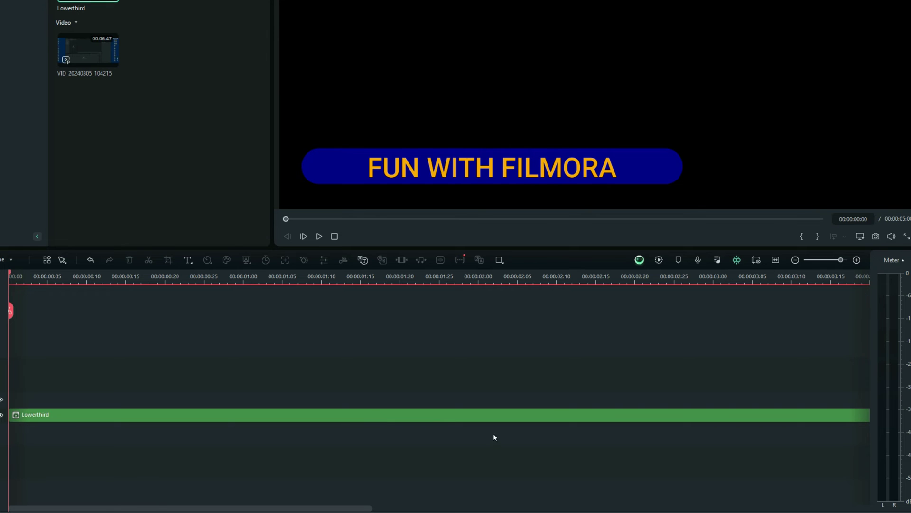
Step: Switch the Lowerthird clip's animation options to the Preset Animation set
click(301, 416)
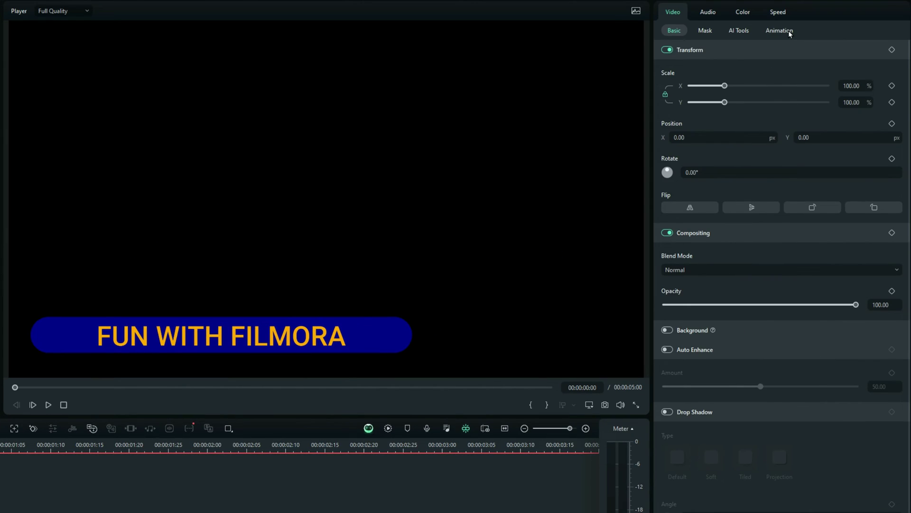
click(788, 30)
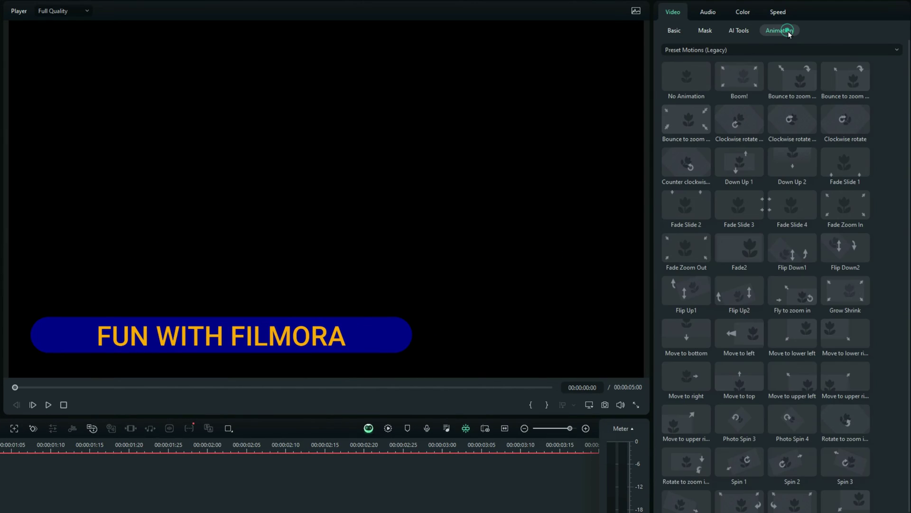
click(761, 50)
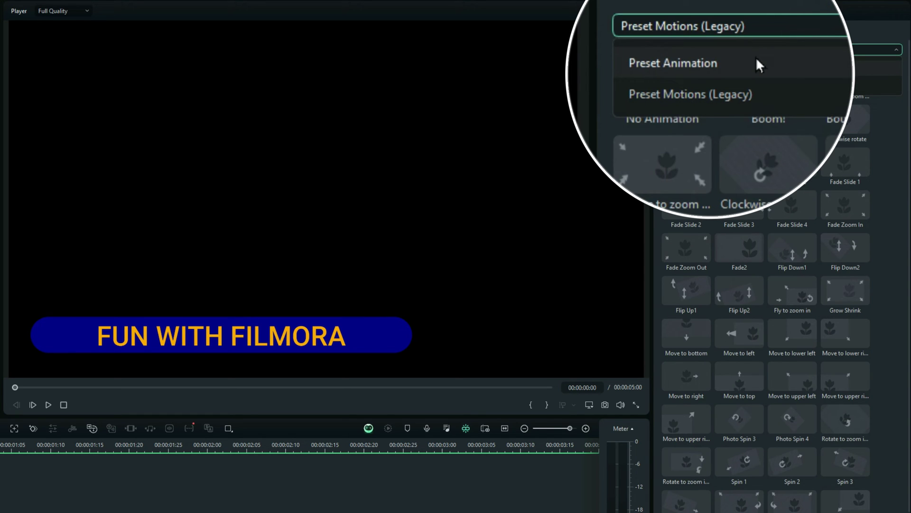
click(757, 61)
click(755, 28)
click(757, 93)
click(797, 26)
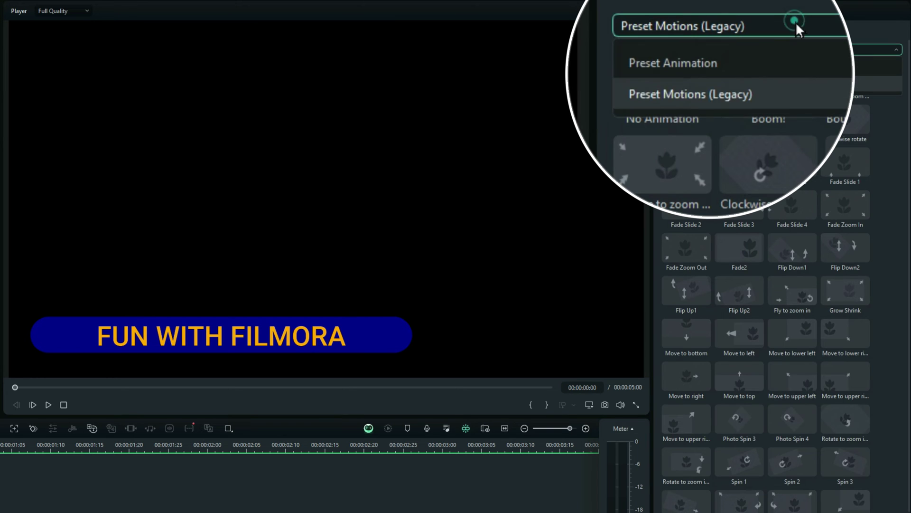
click(727, 64)
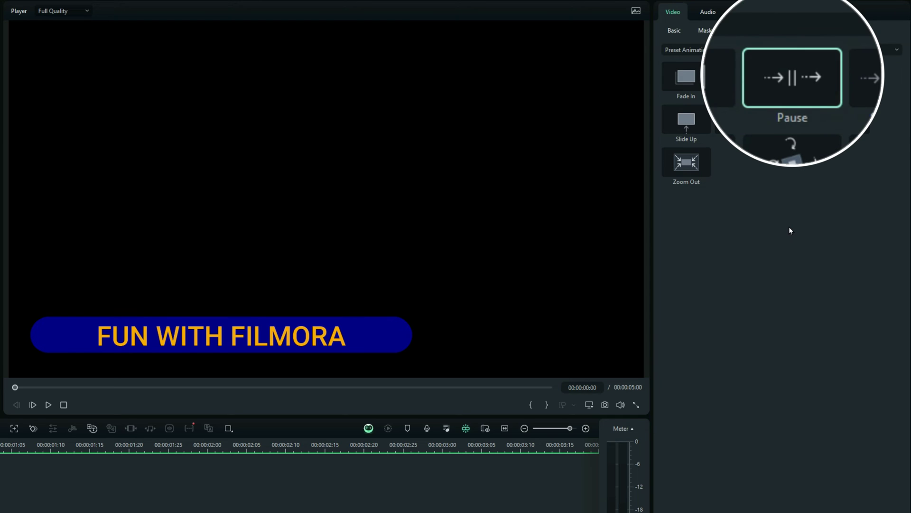
Step: Apply the Pause, Slide Right, and Slide Up preset animations to the lower third
double_click(787, 82)
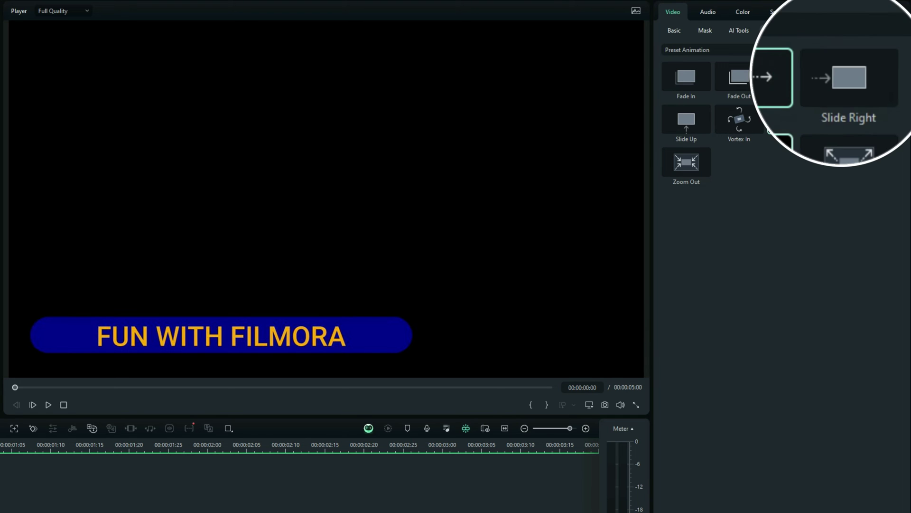
click(850, 75)
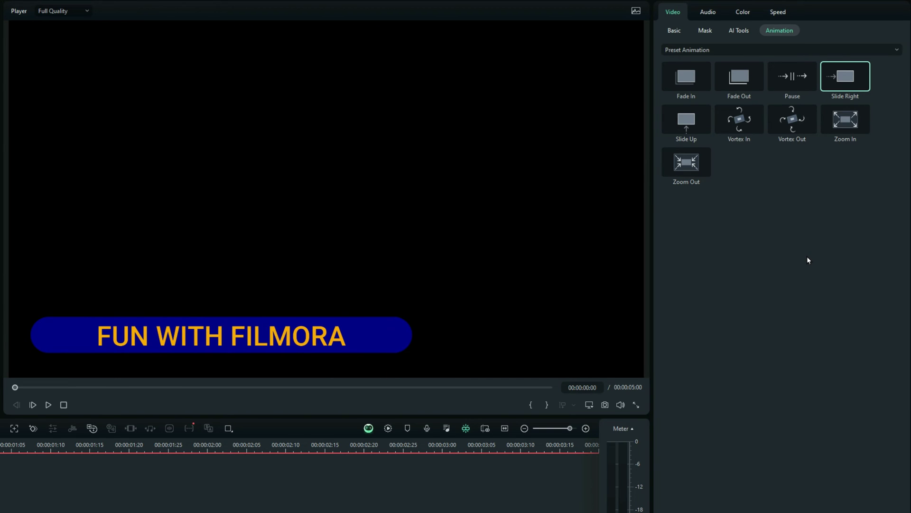
click(693, 126)
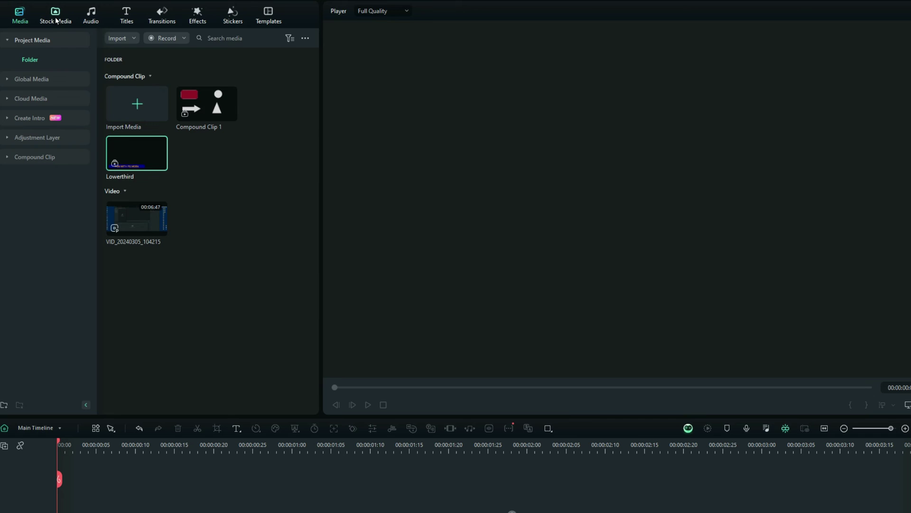
Step: Add the Tower Bridge clip from Stock Media Favorites to the project
click(55, 21)
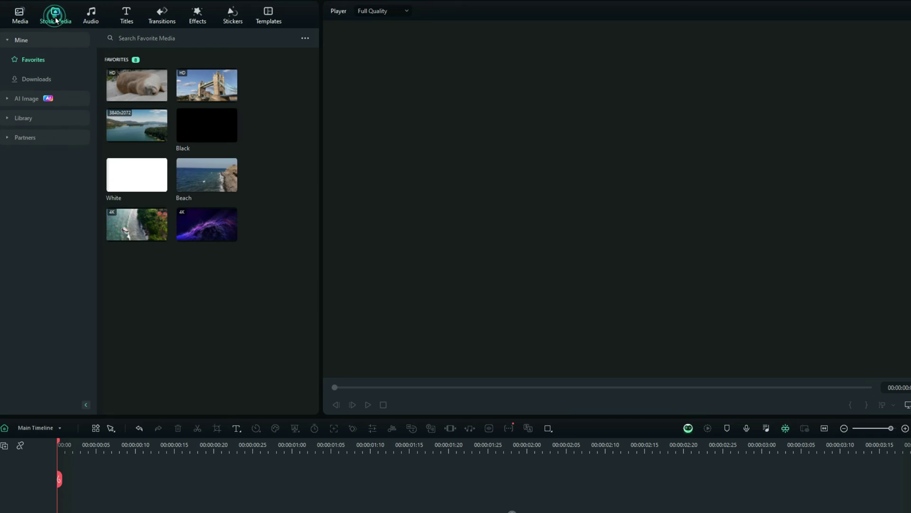
click(223, 88)
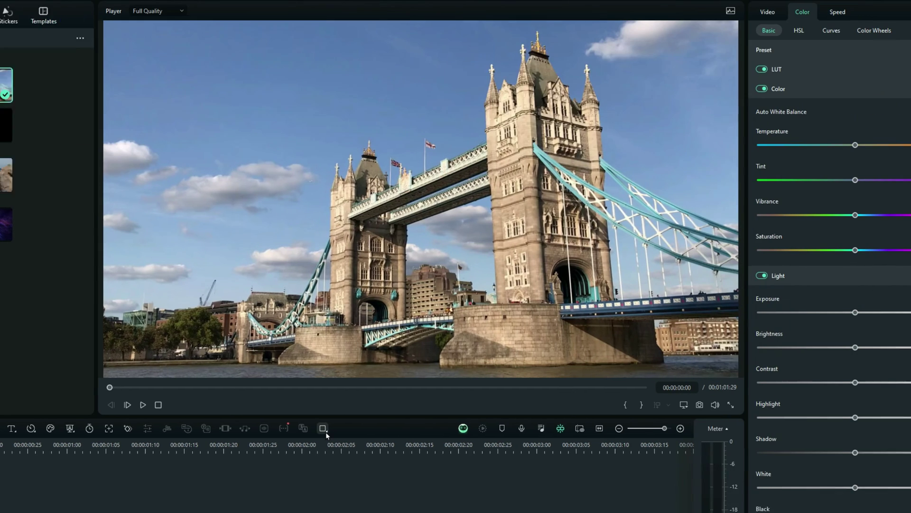
Step: Draw an arrow above the left tower, lengthen and thin it, and rotate it toward the flag
click(548, 428)
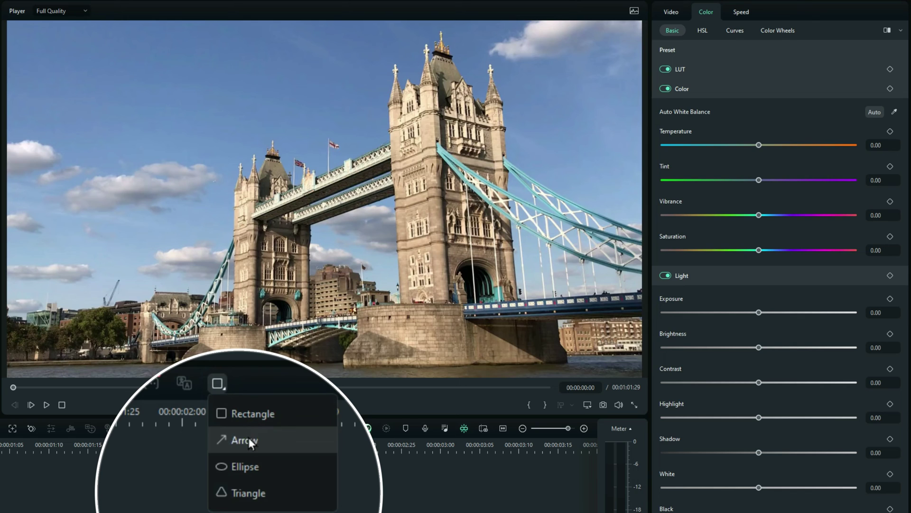
click(244, 457)
drag(169, 97, 289, 137)
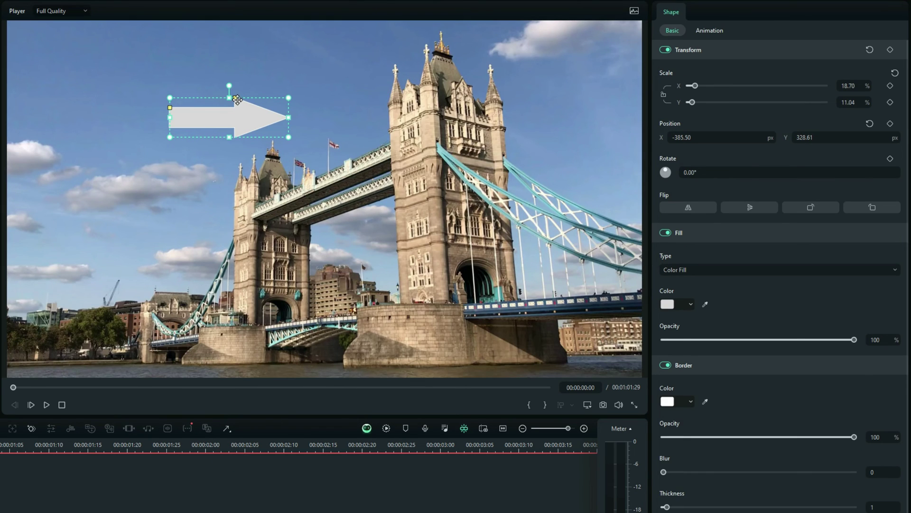
drag(236, 98, 256, 98)
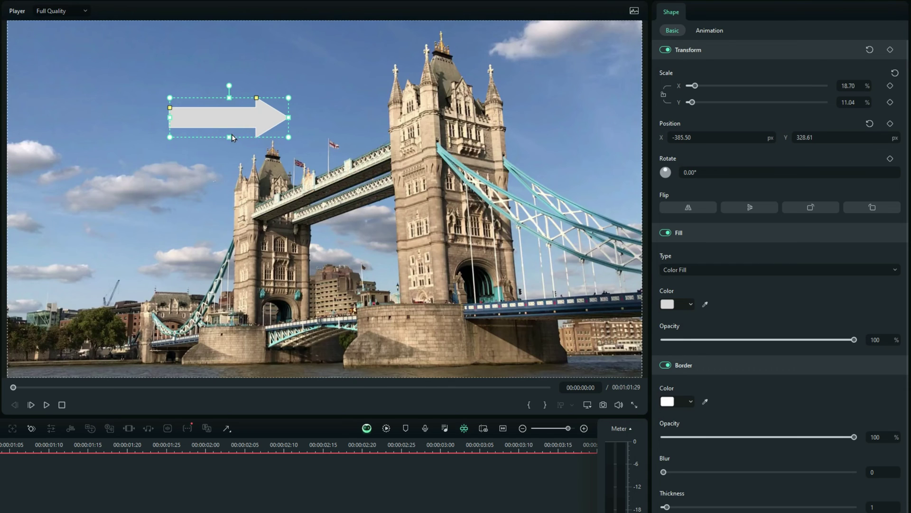
drag(232, 137, 232, 122)
drag(228, 85, 245, 119)
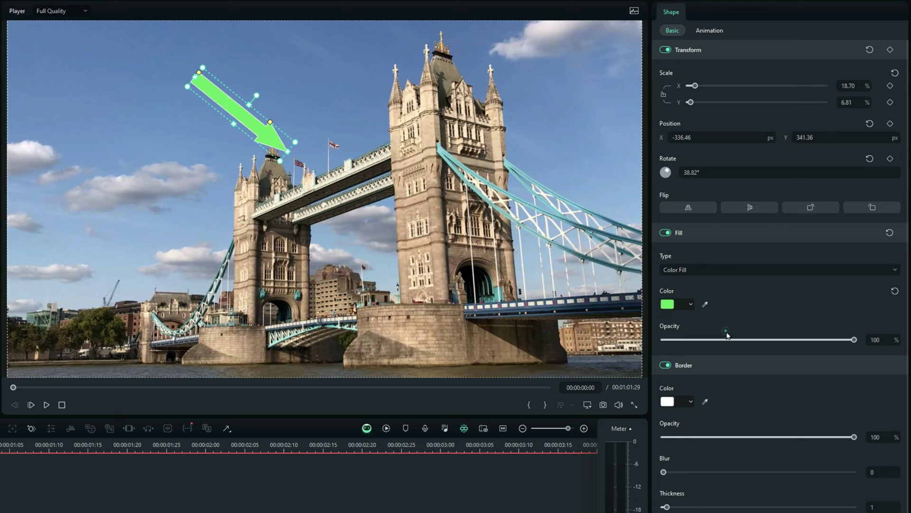
Step: Give the arrow a green fill and a black border
click(726, 333)
click(689, 402)
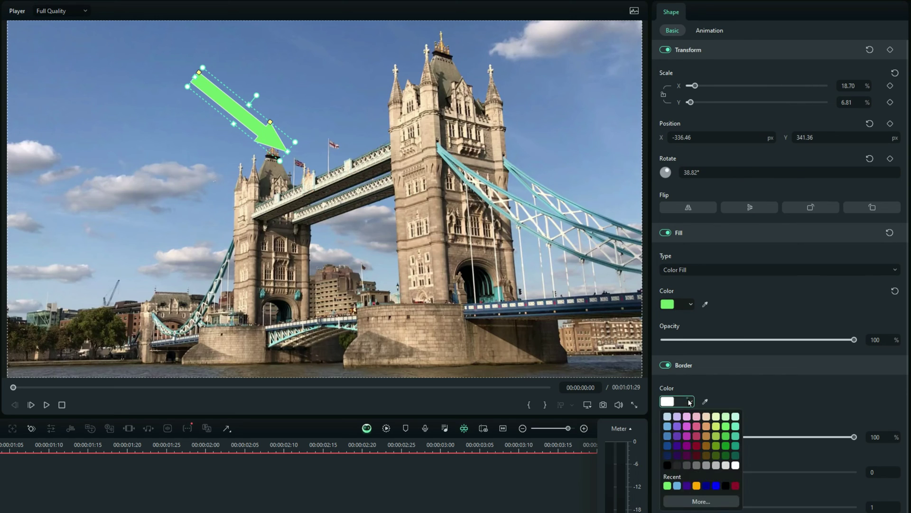
click(667, 466)
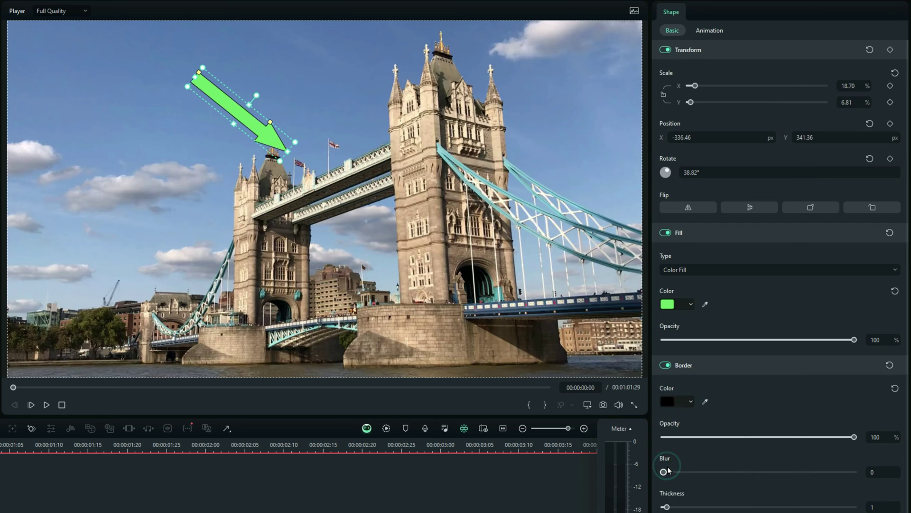
click(559, 143)
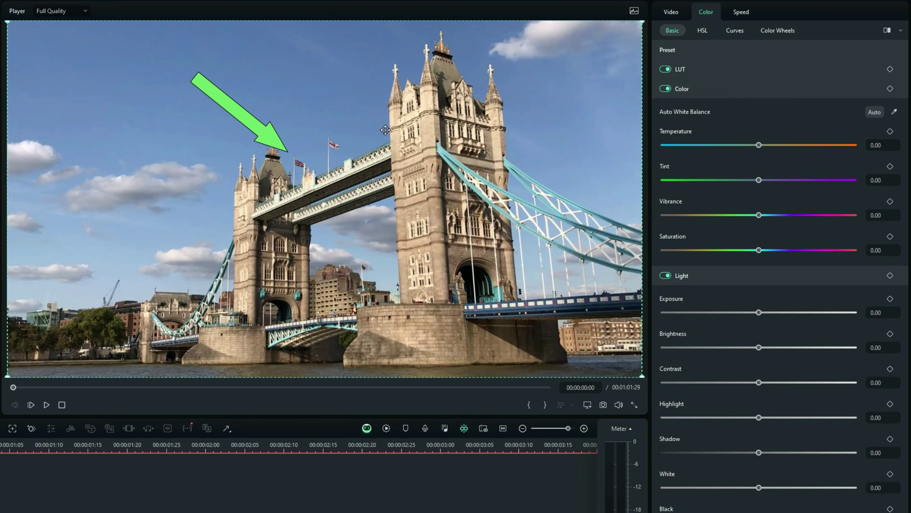
Step: Apply a Fade In animation to the arrow, then delete the arrow
click(261, 147)
click(722, 30)
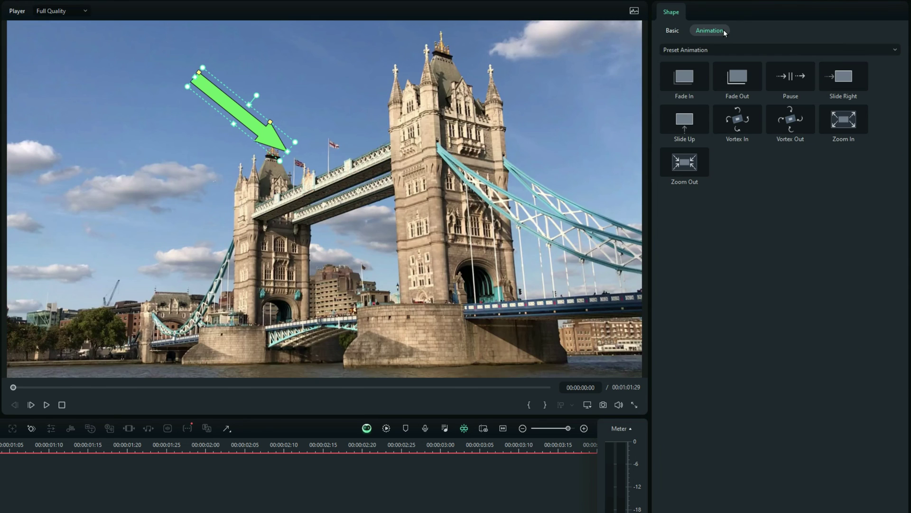
click(691, 77)
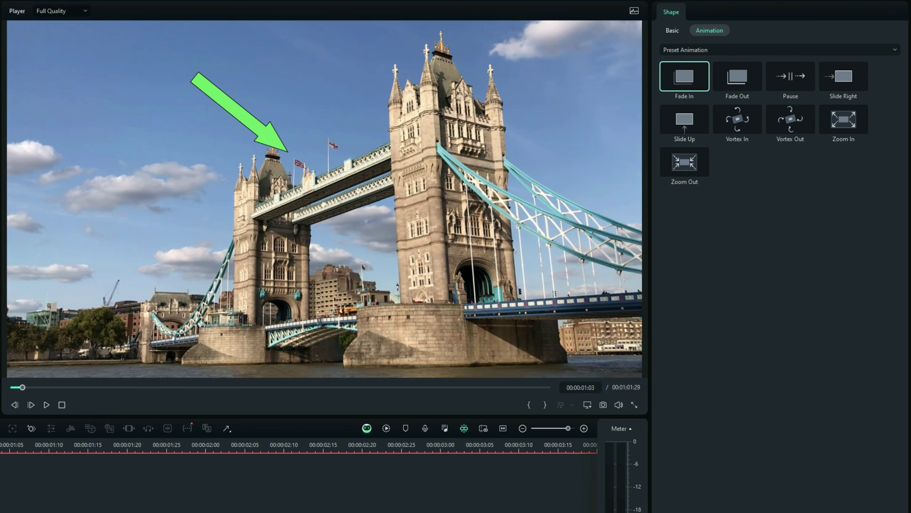
key(Delete)
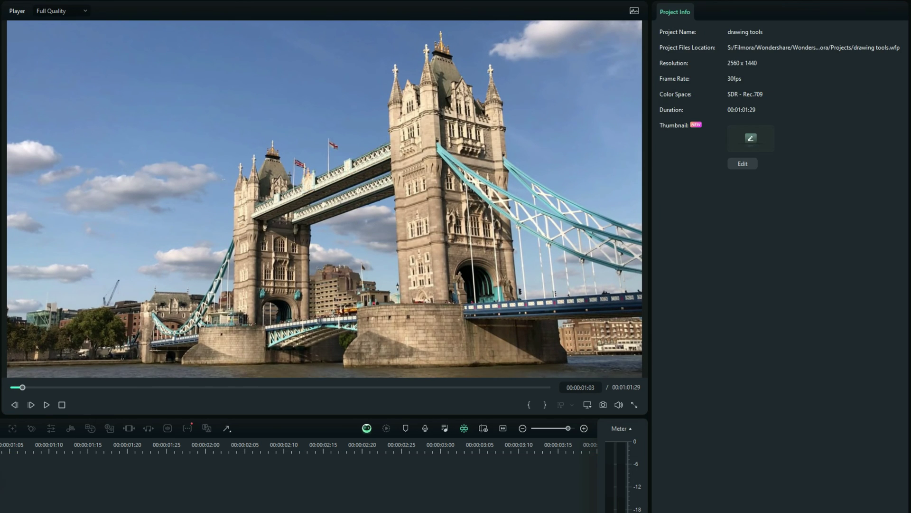
Step: Return to an earlier frame and draw a perfect circle over the flag on the left tower
click(13, 387)
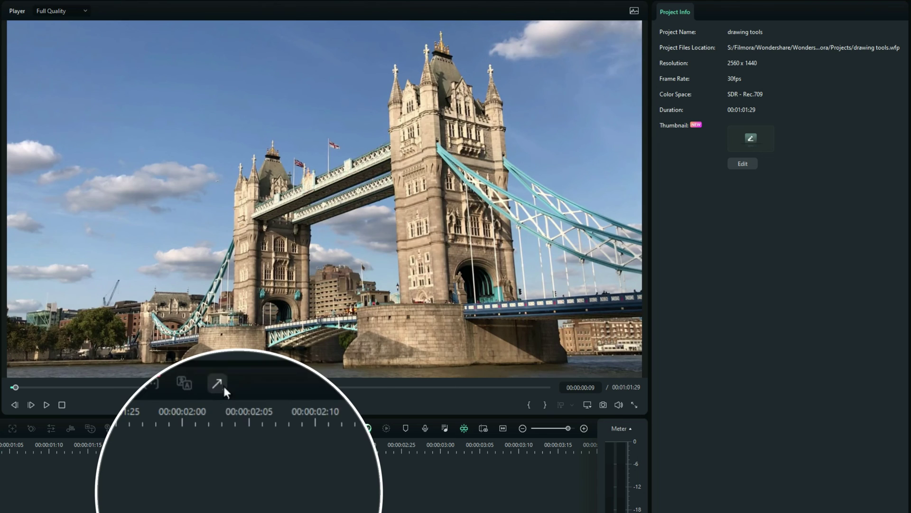
click(226, 428)
click(253, 467)
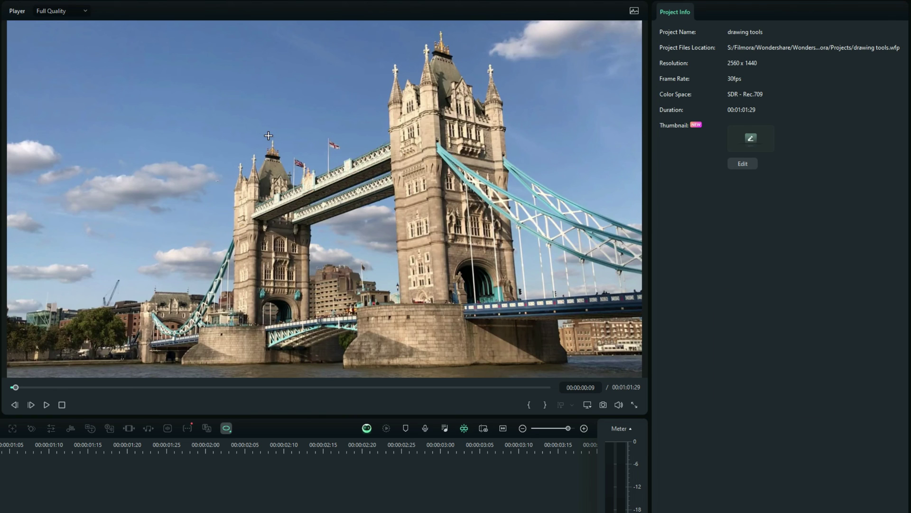
key(shift)
mouse_move(268, 137)
mouse_down()
mouse_move(309, 179)
mouse_move(325, 191)
mouse_move(328, 183)
mouse_up()
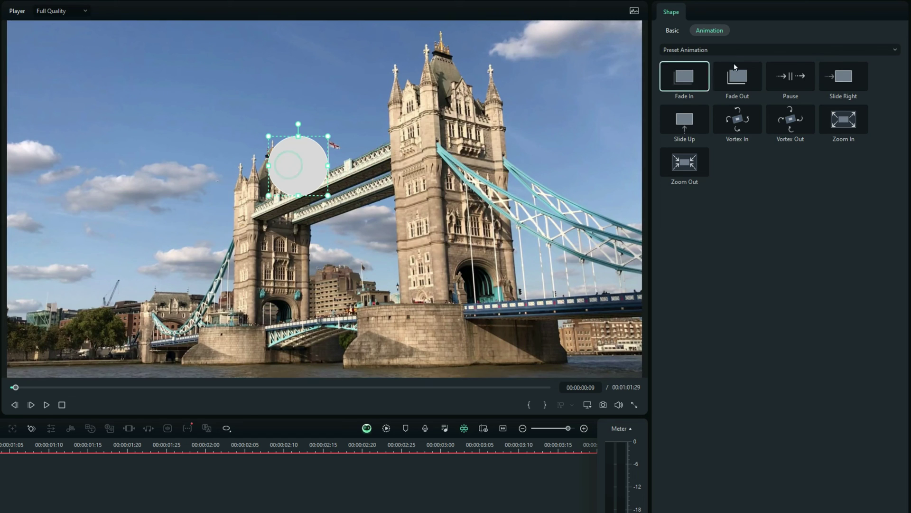
Step: Remove the circle's fill, set border thickness 8 and red colour, then play the footage
click(673, 31)
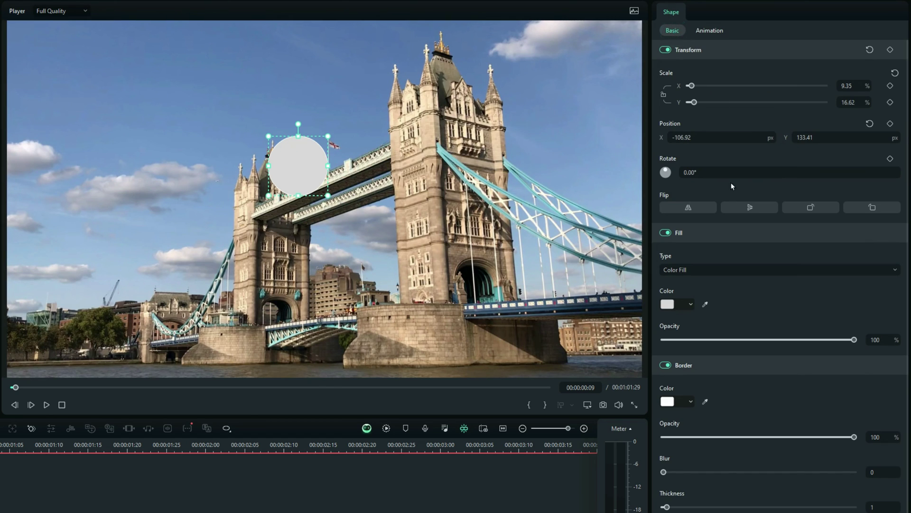
click(666, 233)
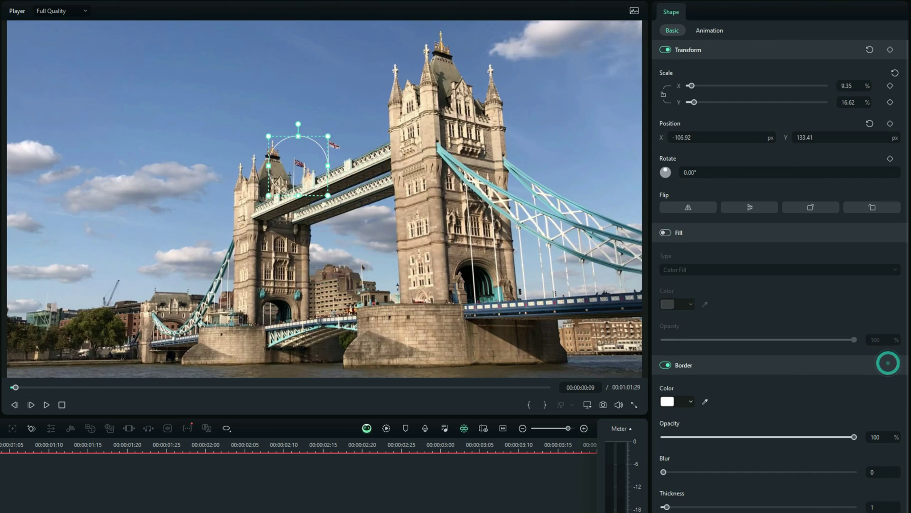
drag(666, 507, 693, 507)
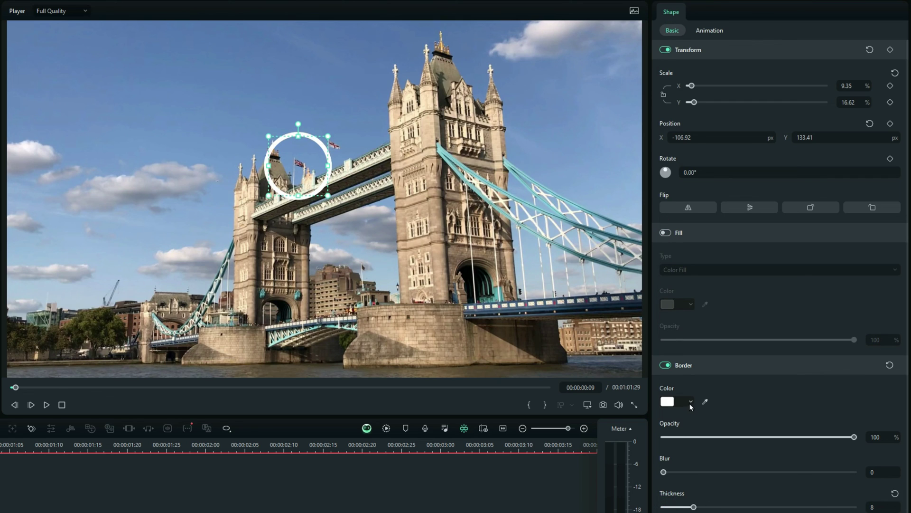
click(690, 402)
click(700, 502)
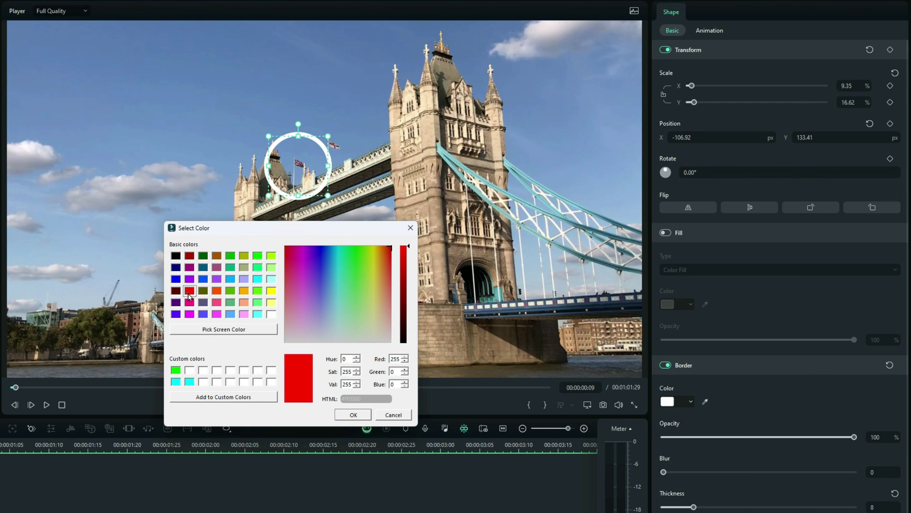
click(353, 414)
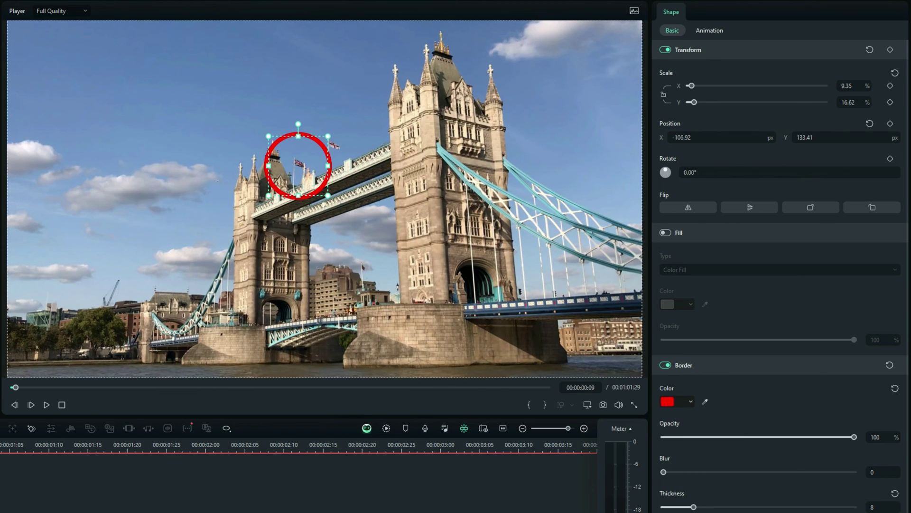
key(space)
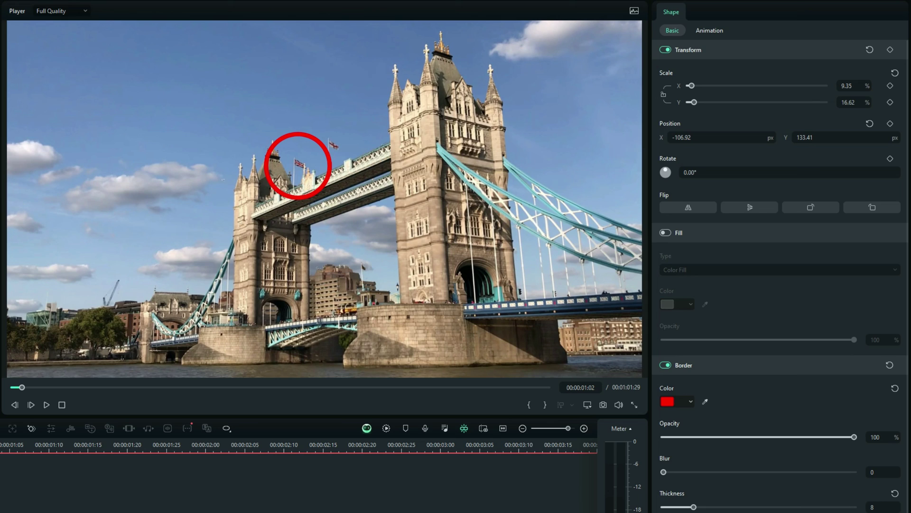